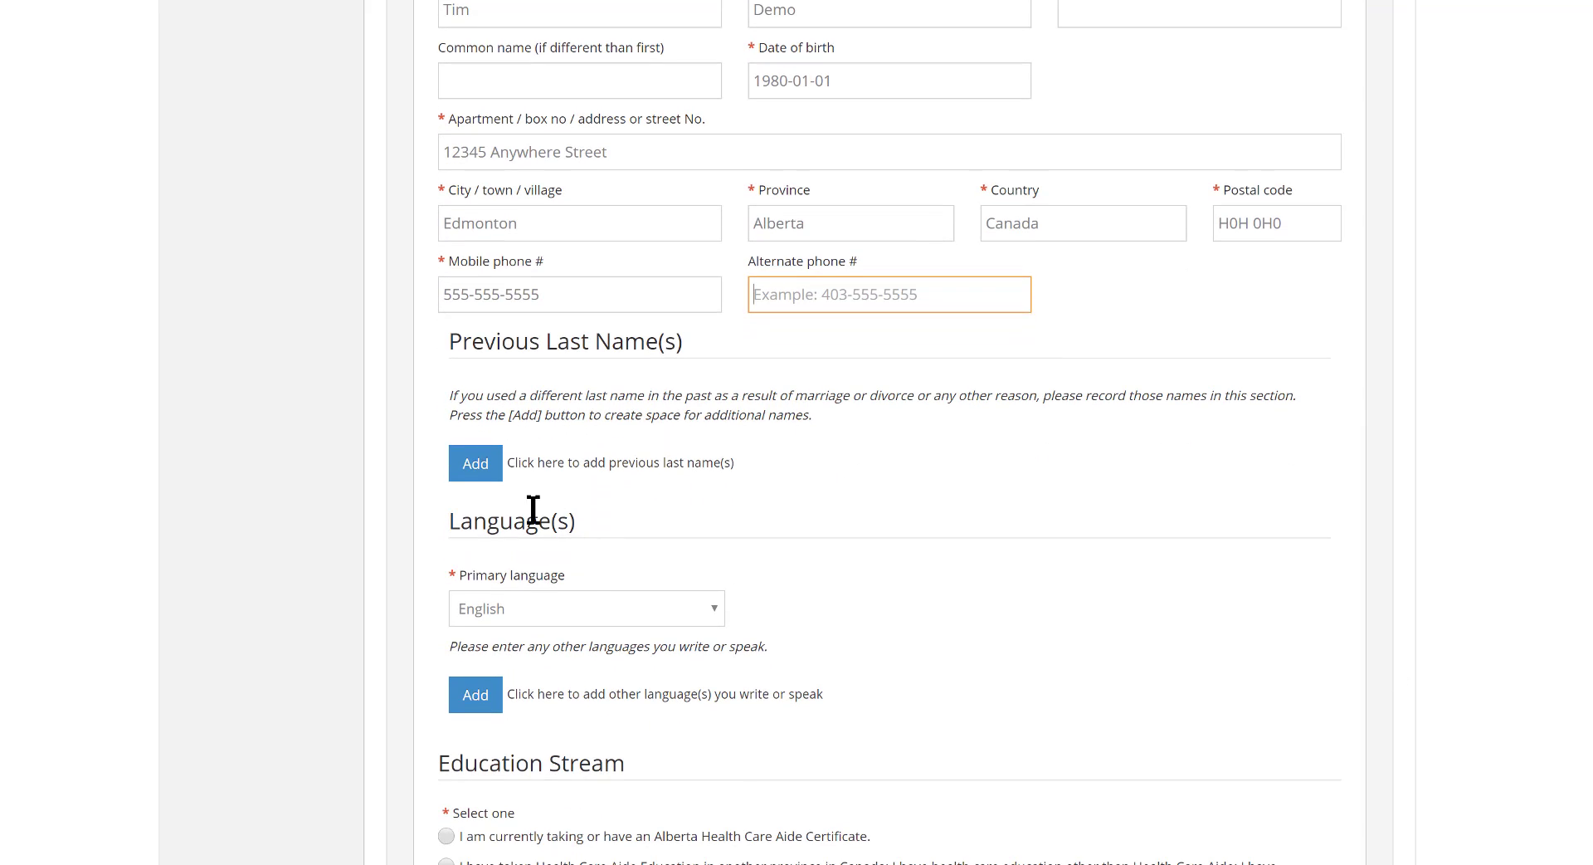
# Add a previous last name entry and fill in the applicant's former last name
pyautogui.click(478, 467)
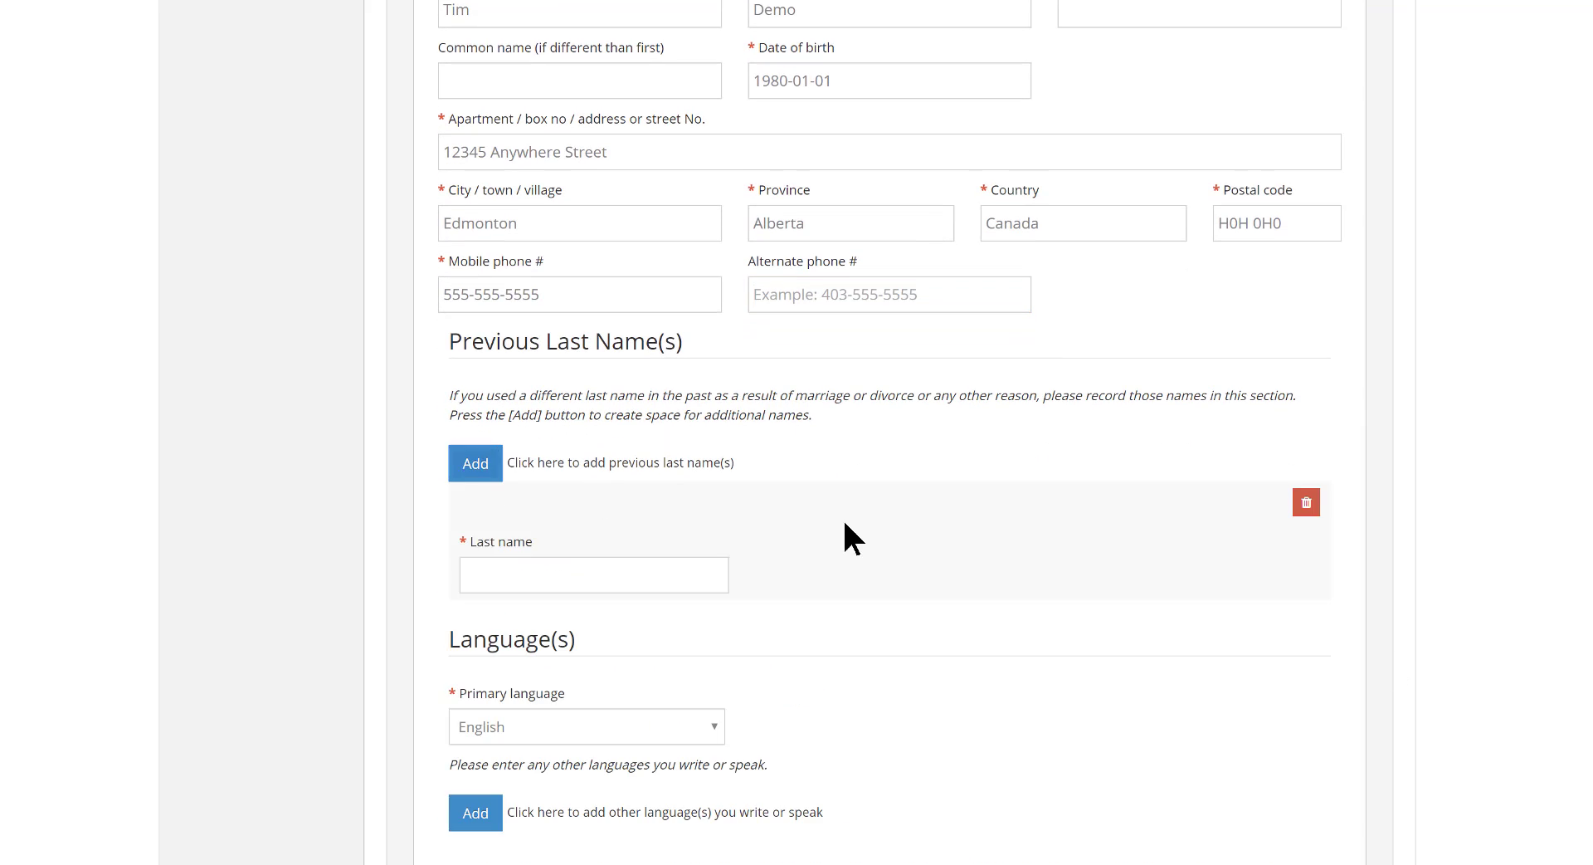
pyautogui.click(702, 571)
pyautogui.write('Doe')
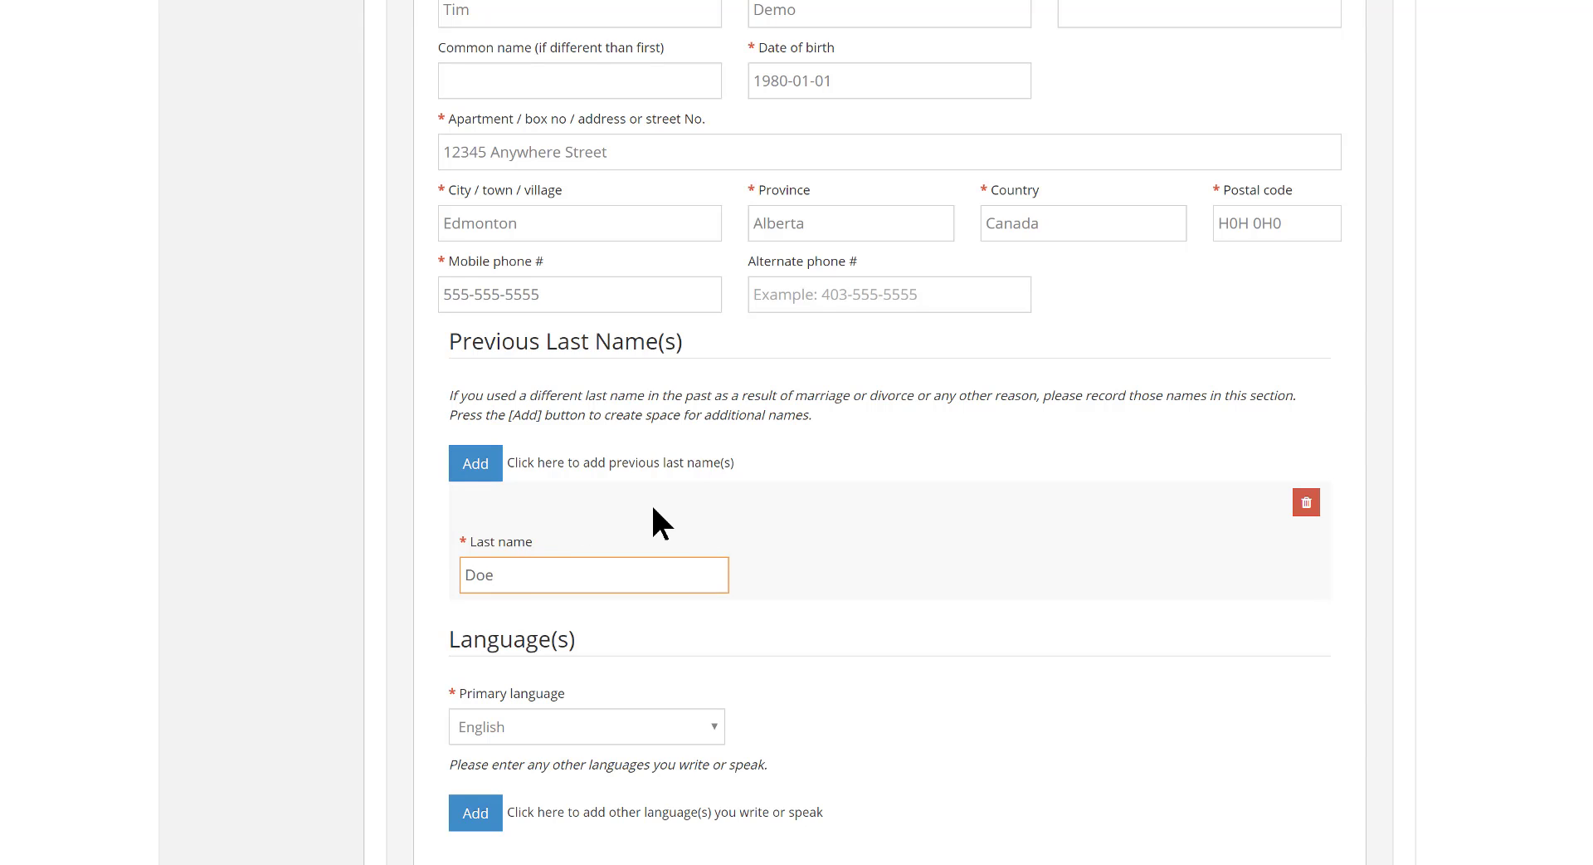
# Add a second previous last name entry, fill it in, and delete that second entry
pyautogui.click(477, 467)
pyautogui.click(513, 692)
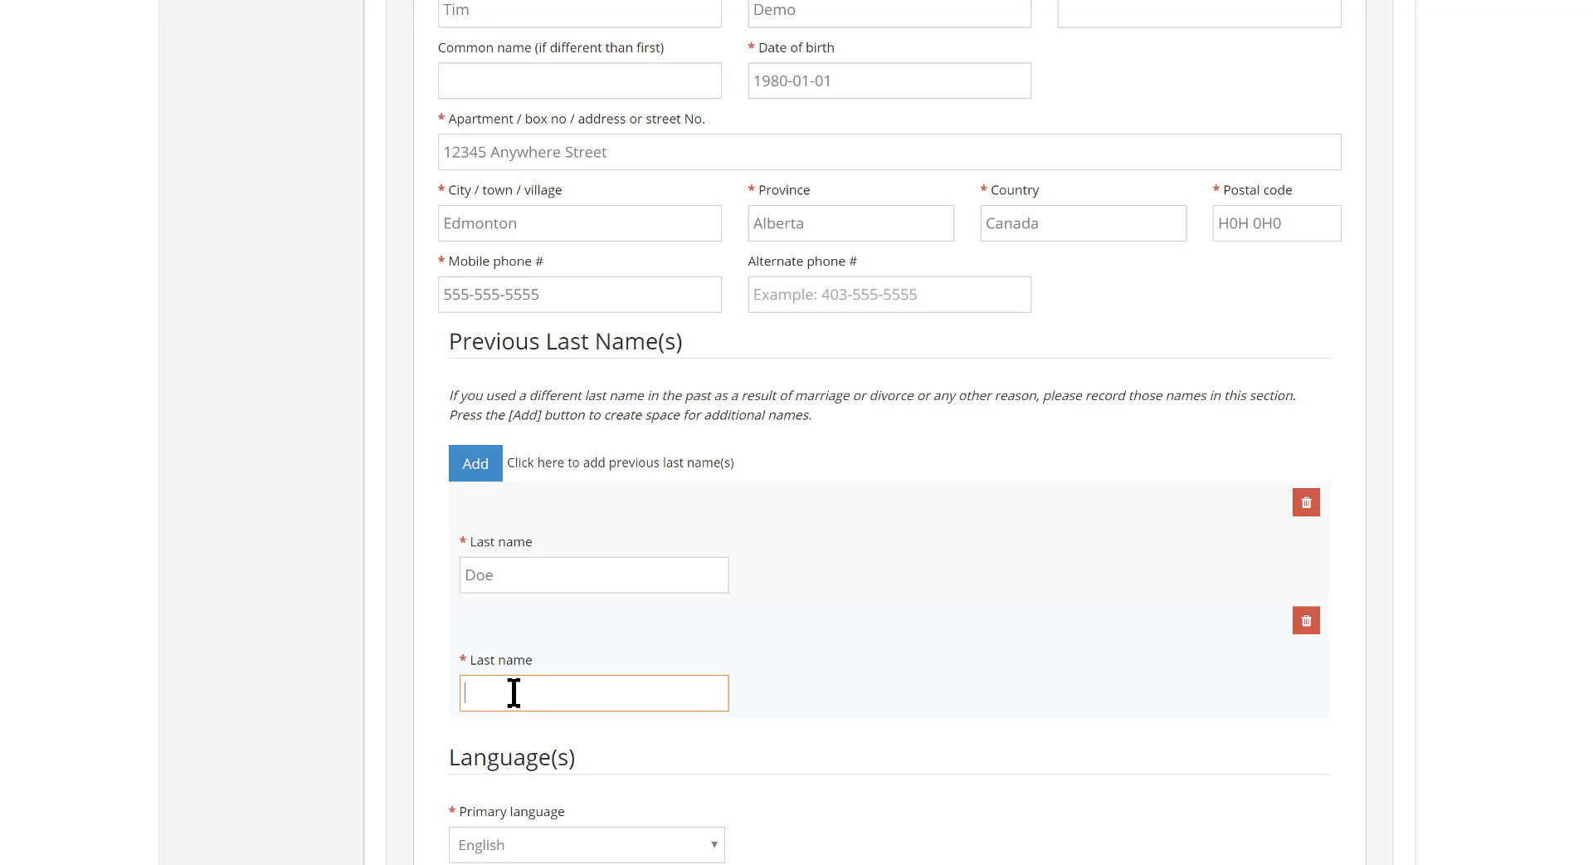
pyautogui.write('Ra')
pyautogui.press('Tab')
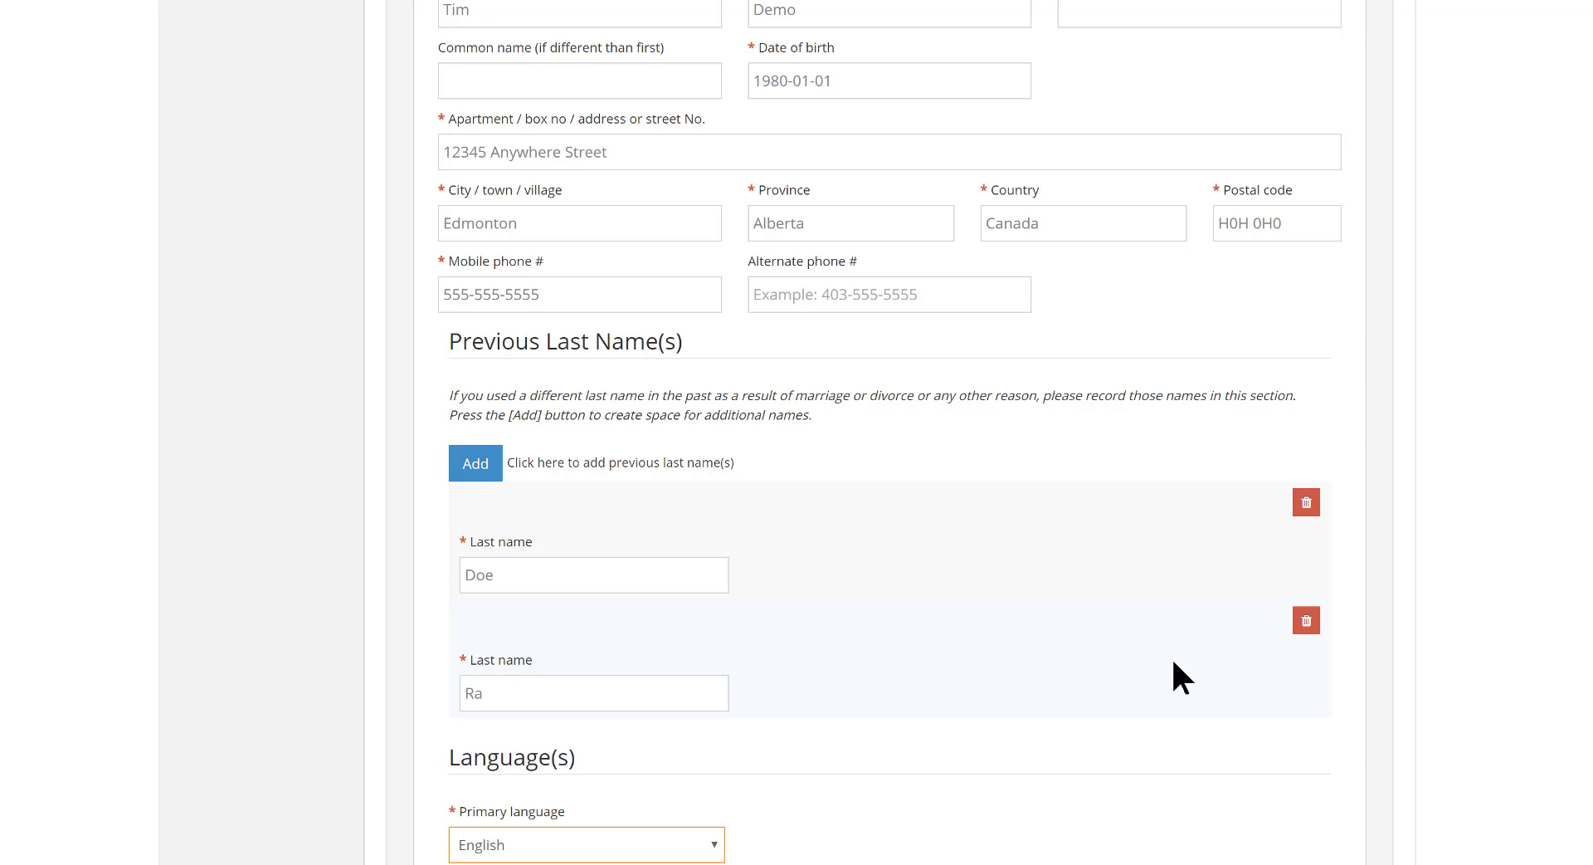
pyautogui.click(1306, 622)
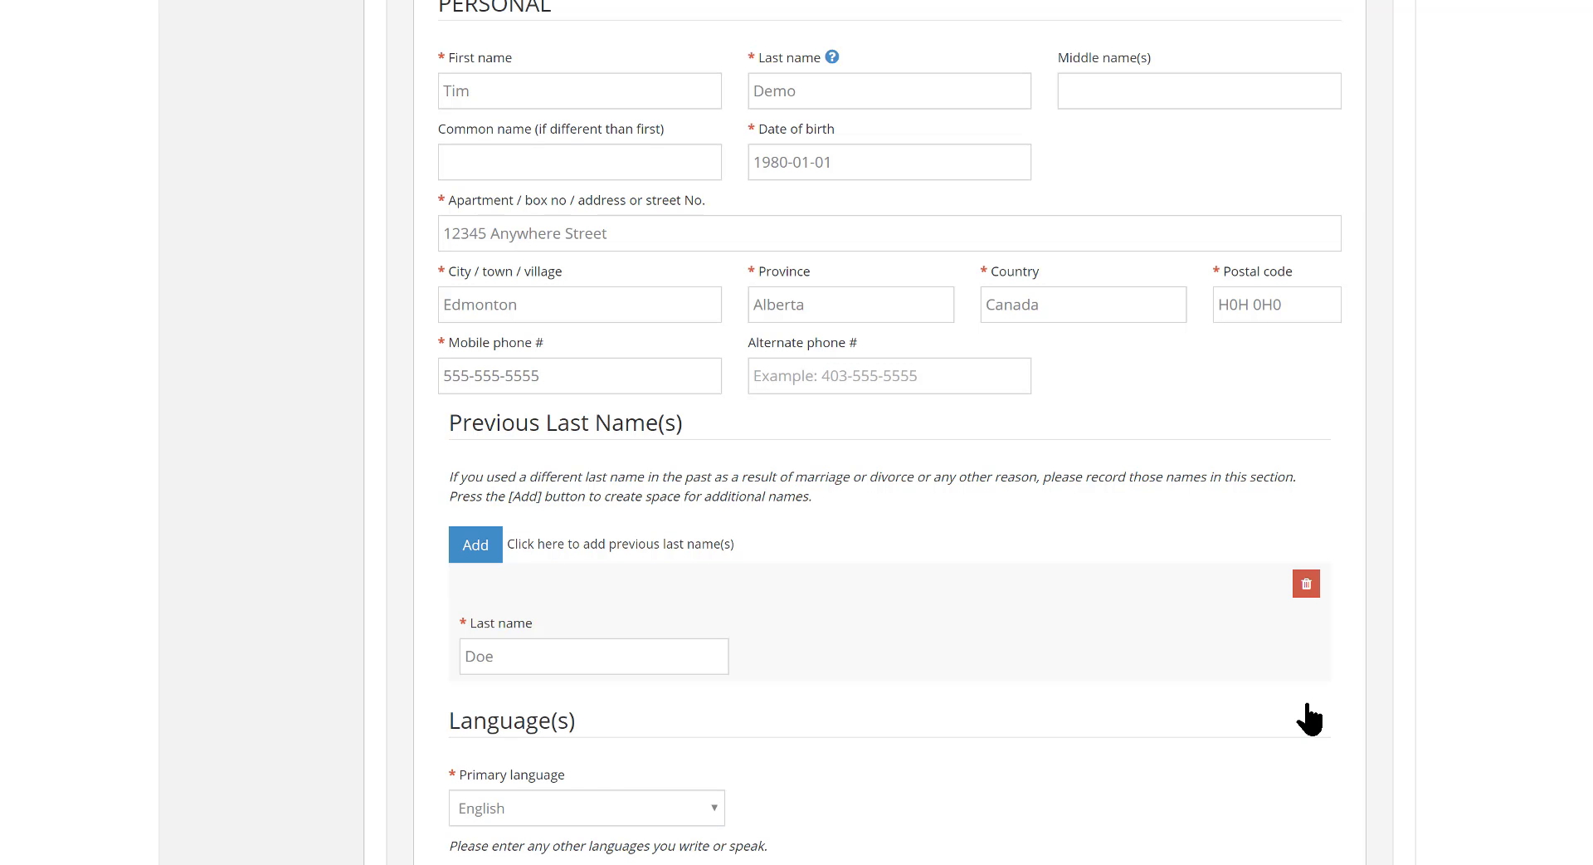
# Add French as another language with Spoken & written proficiency
pyautogui.scroll(-3, 943, 804)
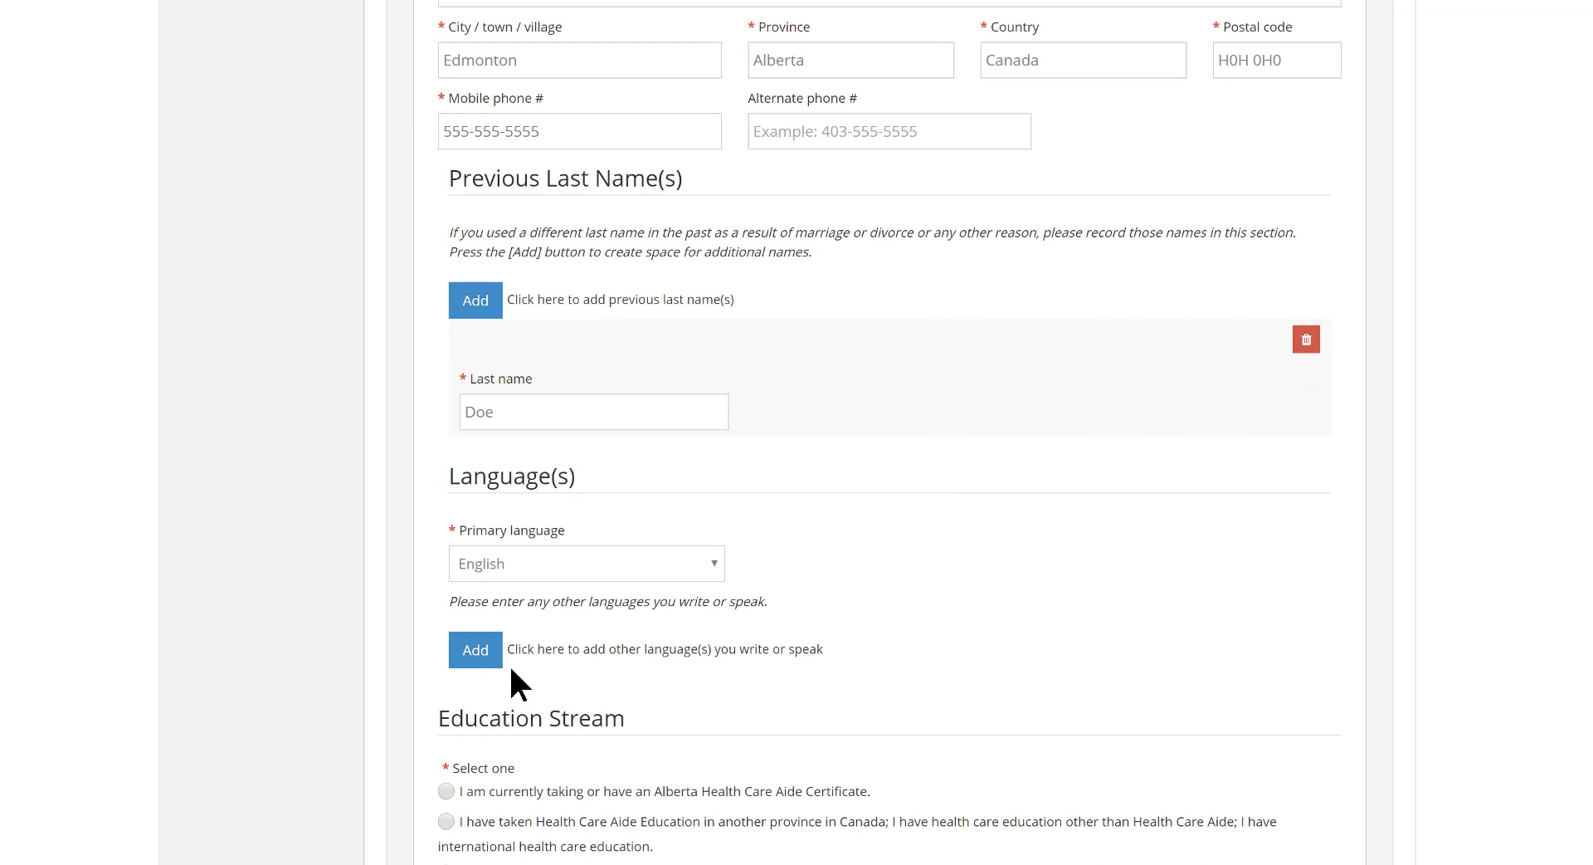
pyautogui.click(476, 657)
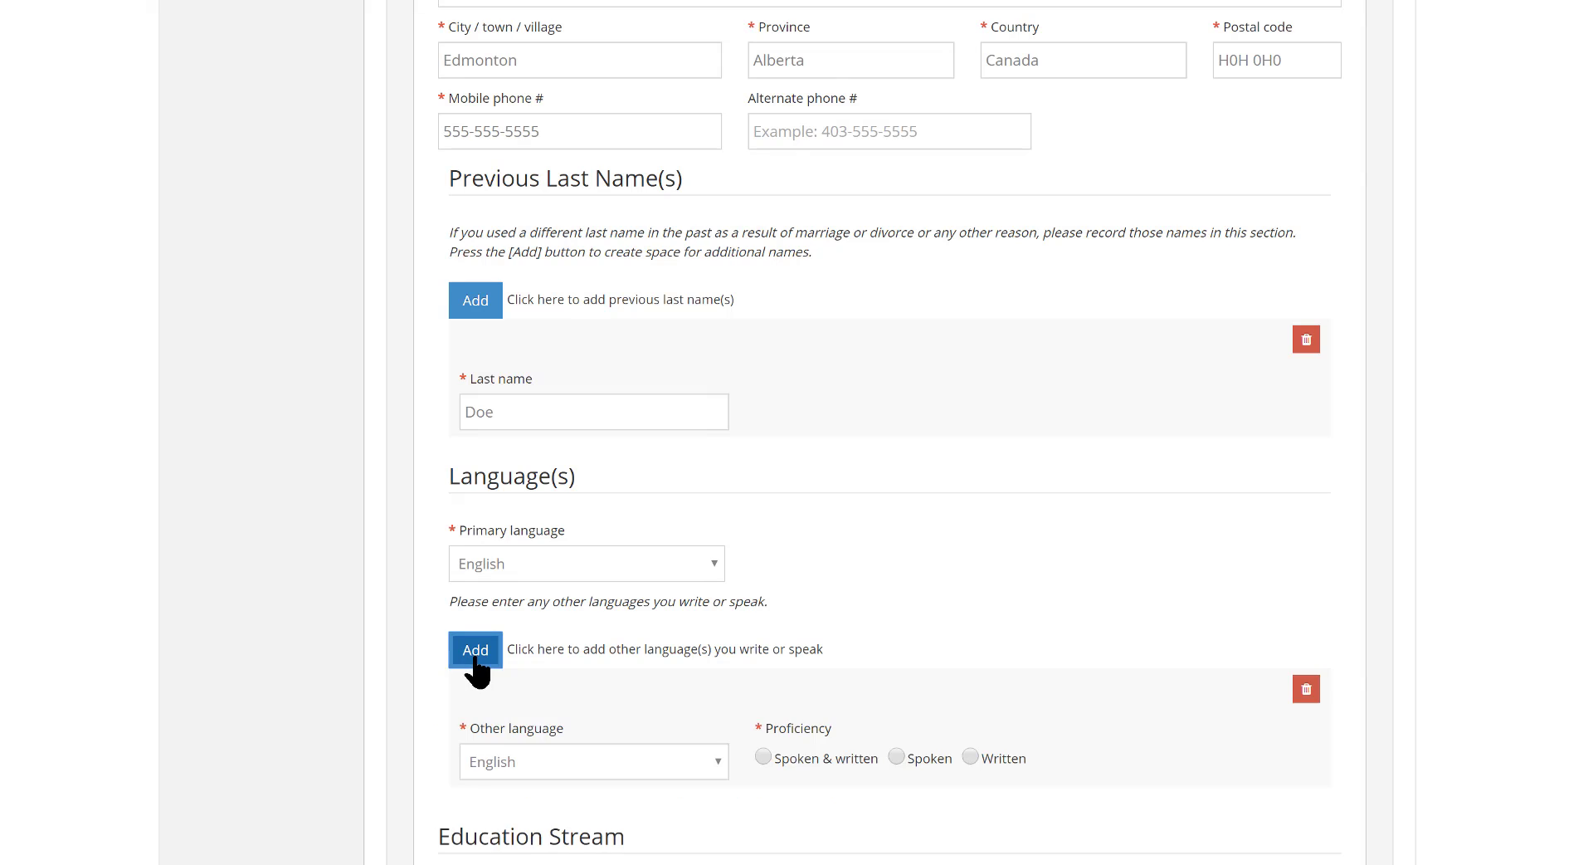
pyautogui.click(717, 760)
pyautogui.scroll(-2, 627, 576)
pyautogui.click(627, 576)
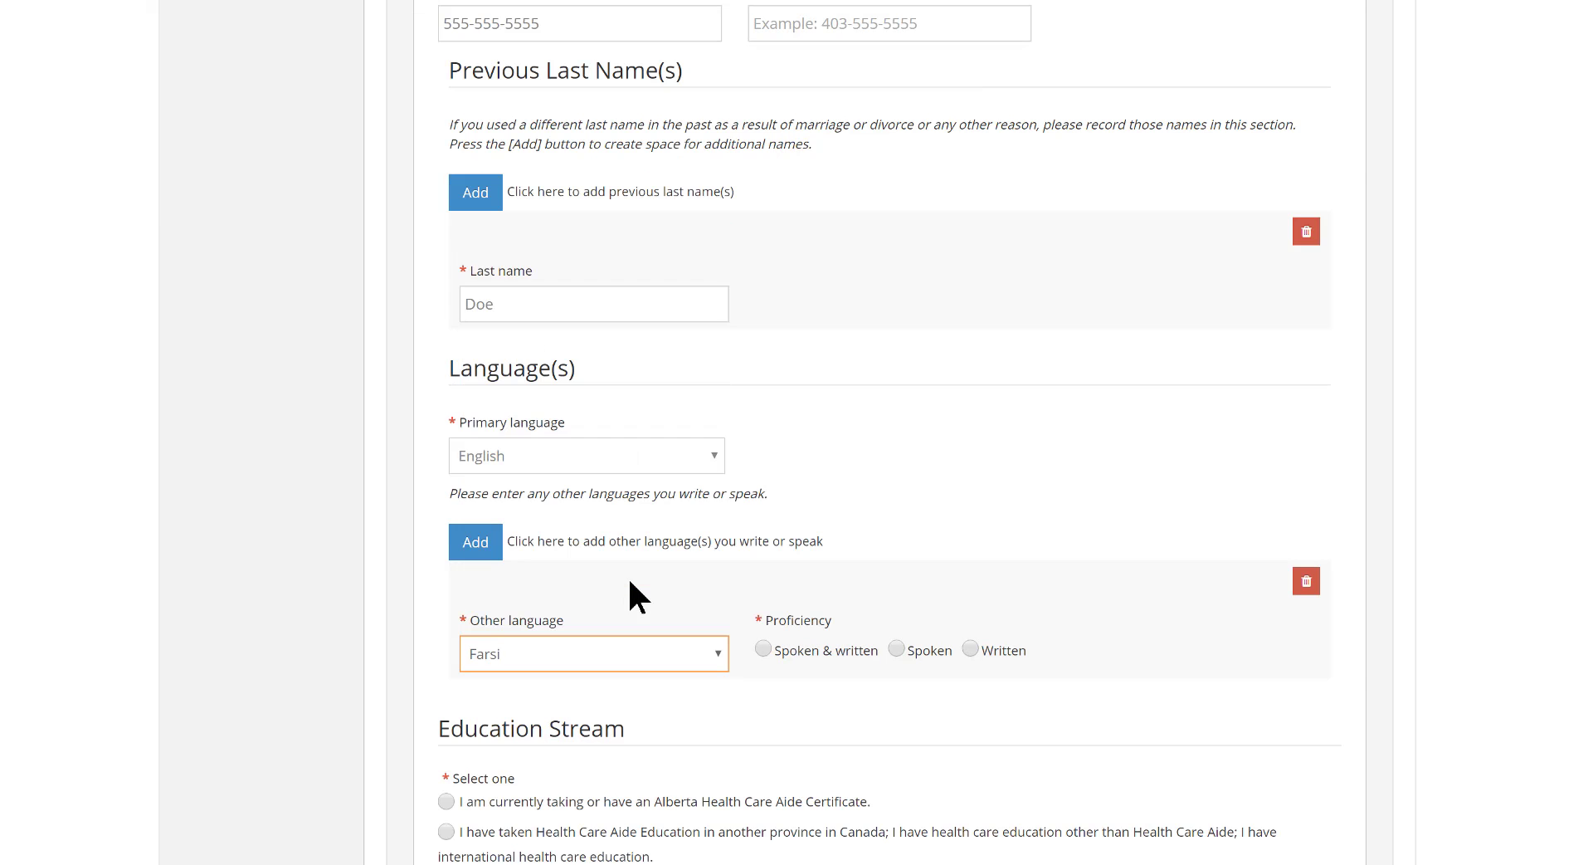
pyautogui.click(764, 647)
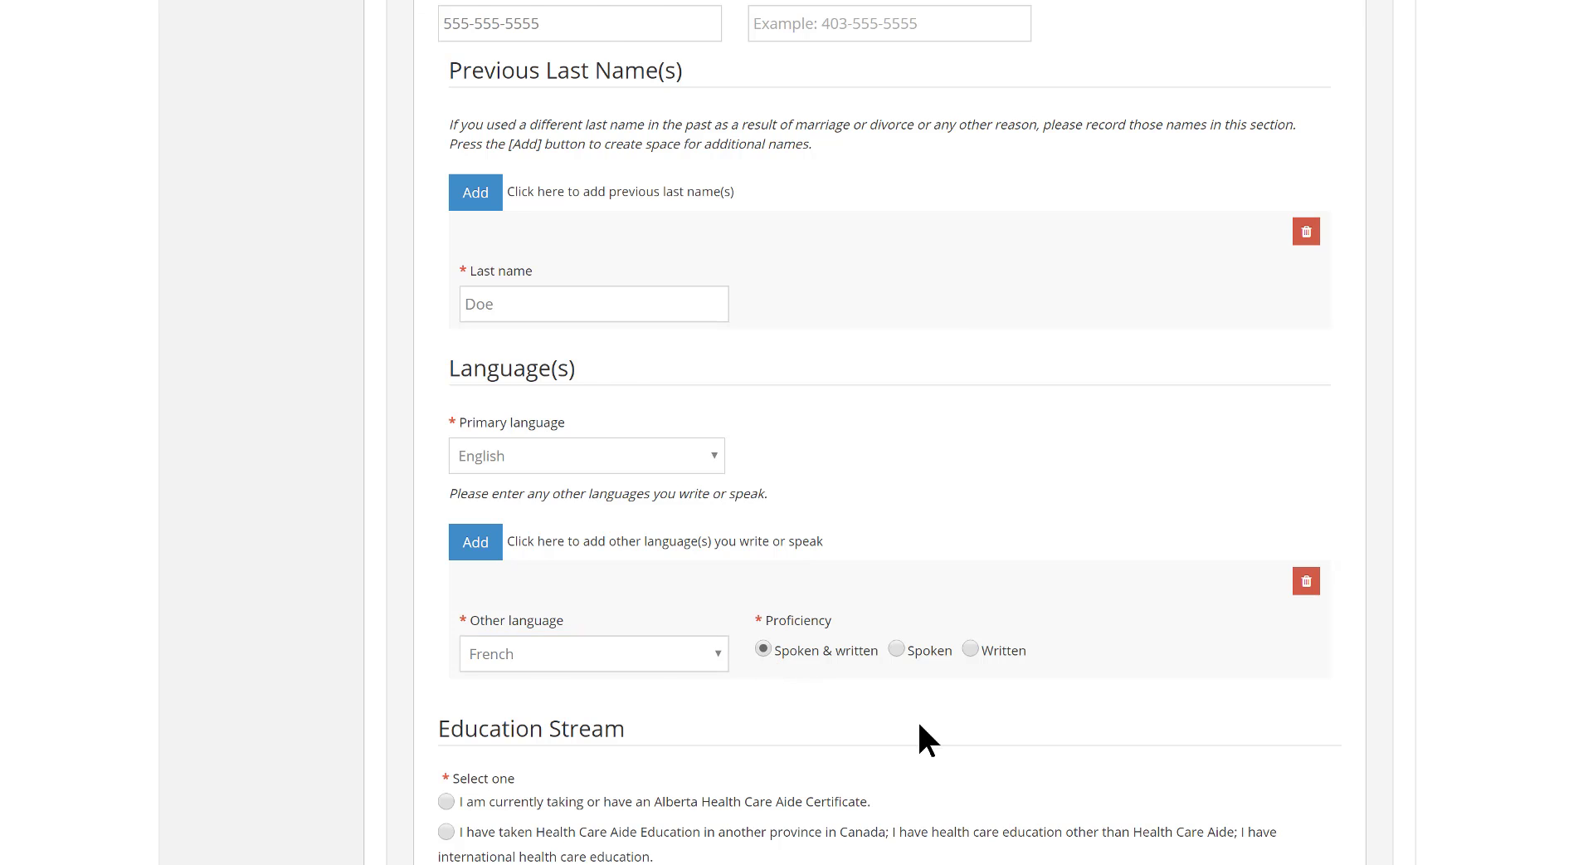
# Choose the Alberta Health Care Aide Certificate education stream and select the CLI Business, Health&Technology - Health Care Aide (Certificate) program
pyautogui.scroll(-2, 918, 719)
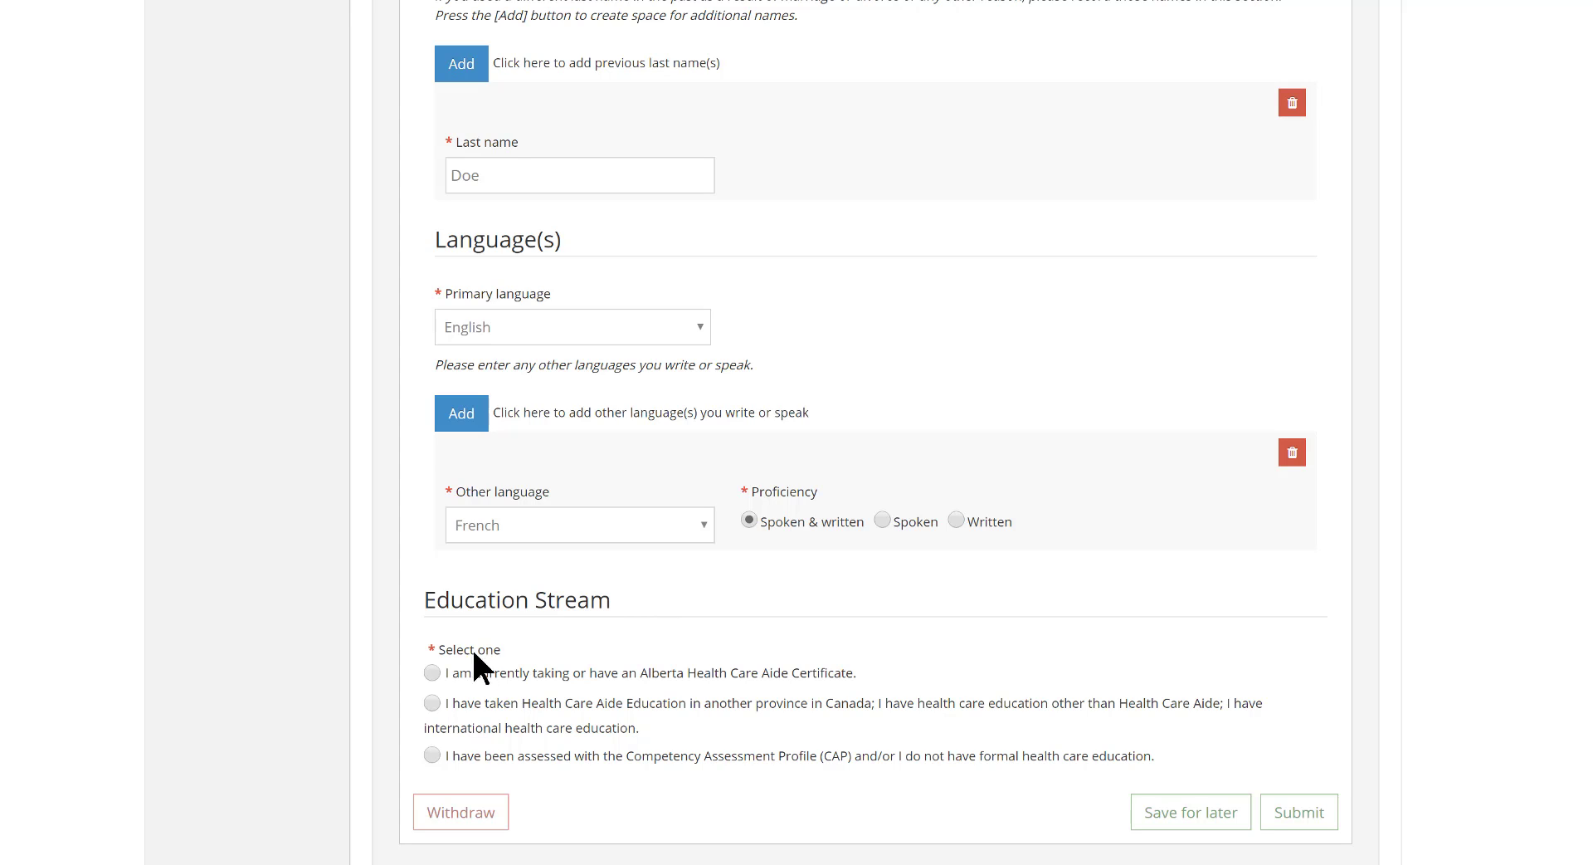
pyautogui.click(431, 672)
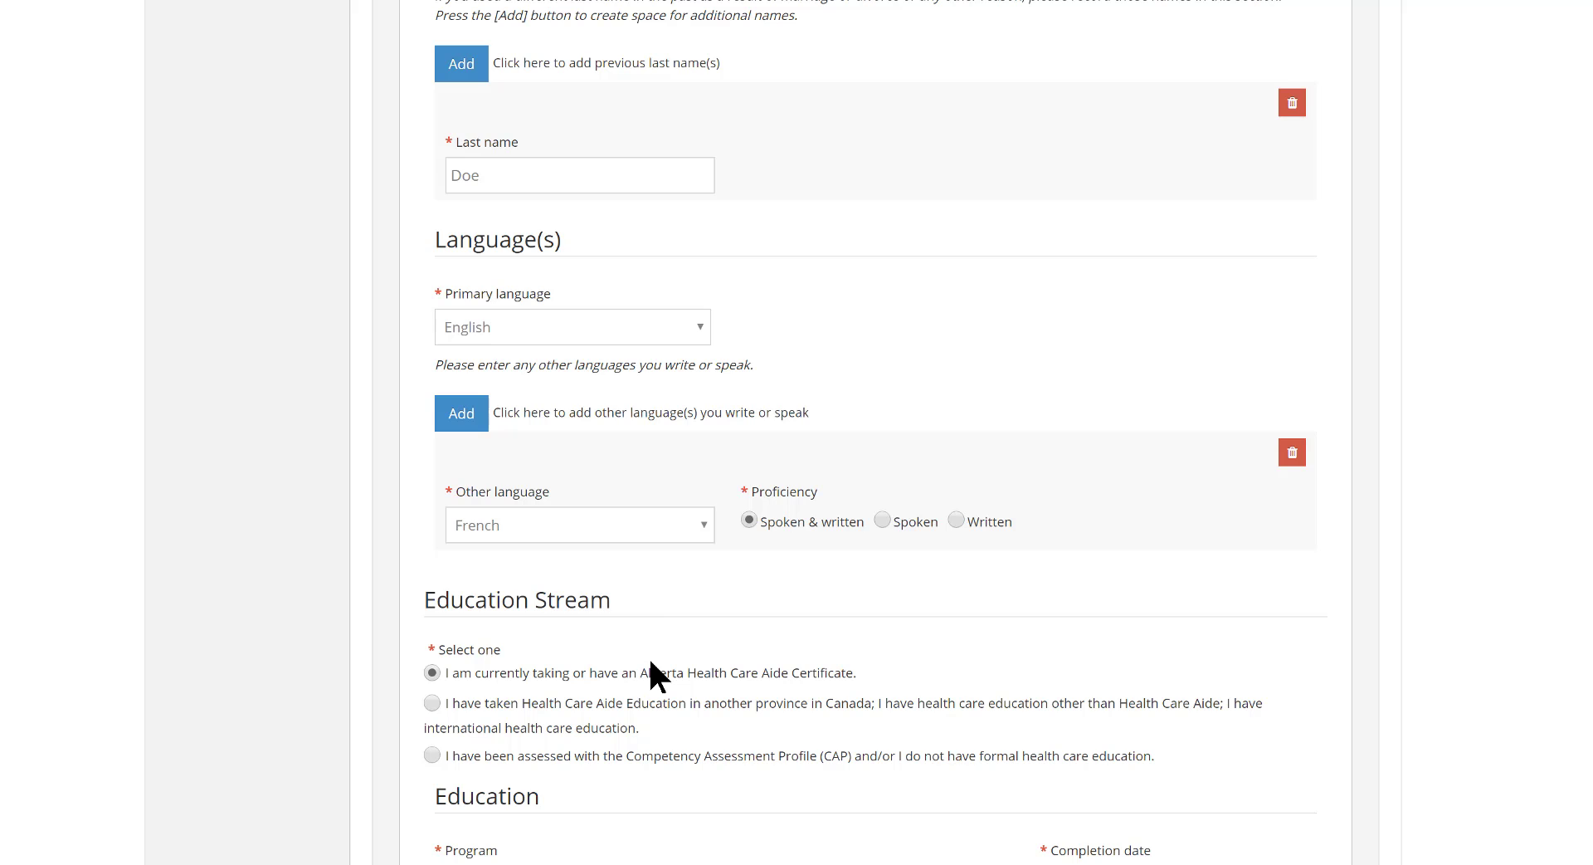
pyautogui.scroll(-6, 650, 663)
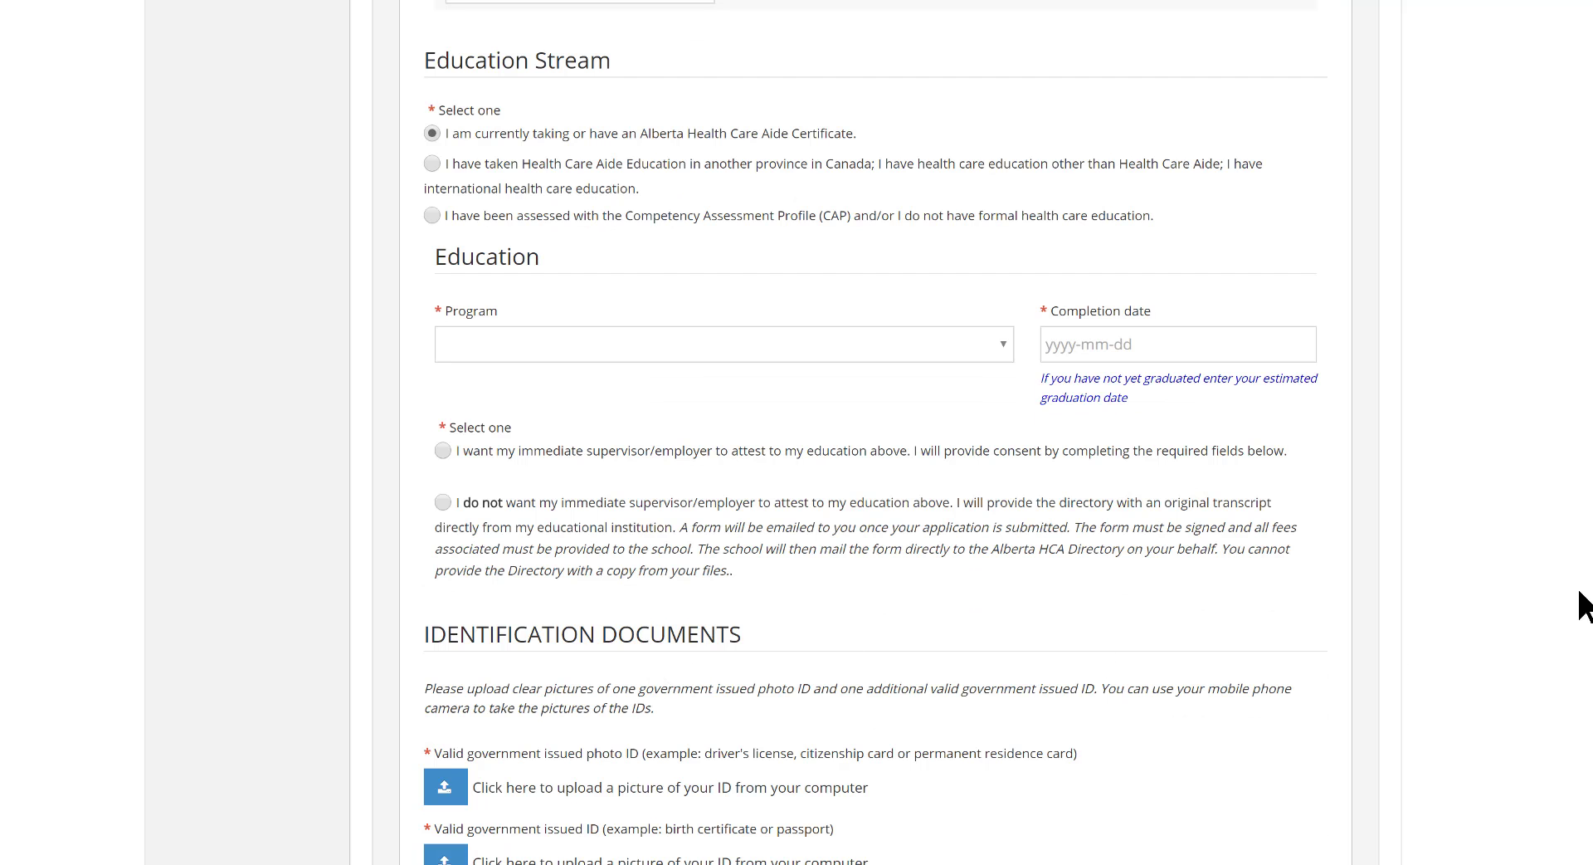
pyautogui.scroll(-2, 875, 431)
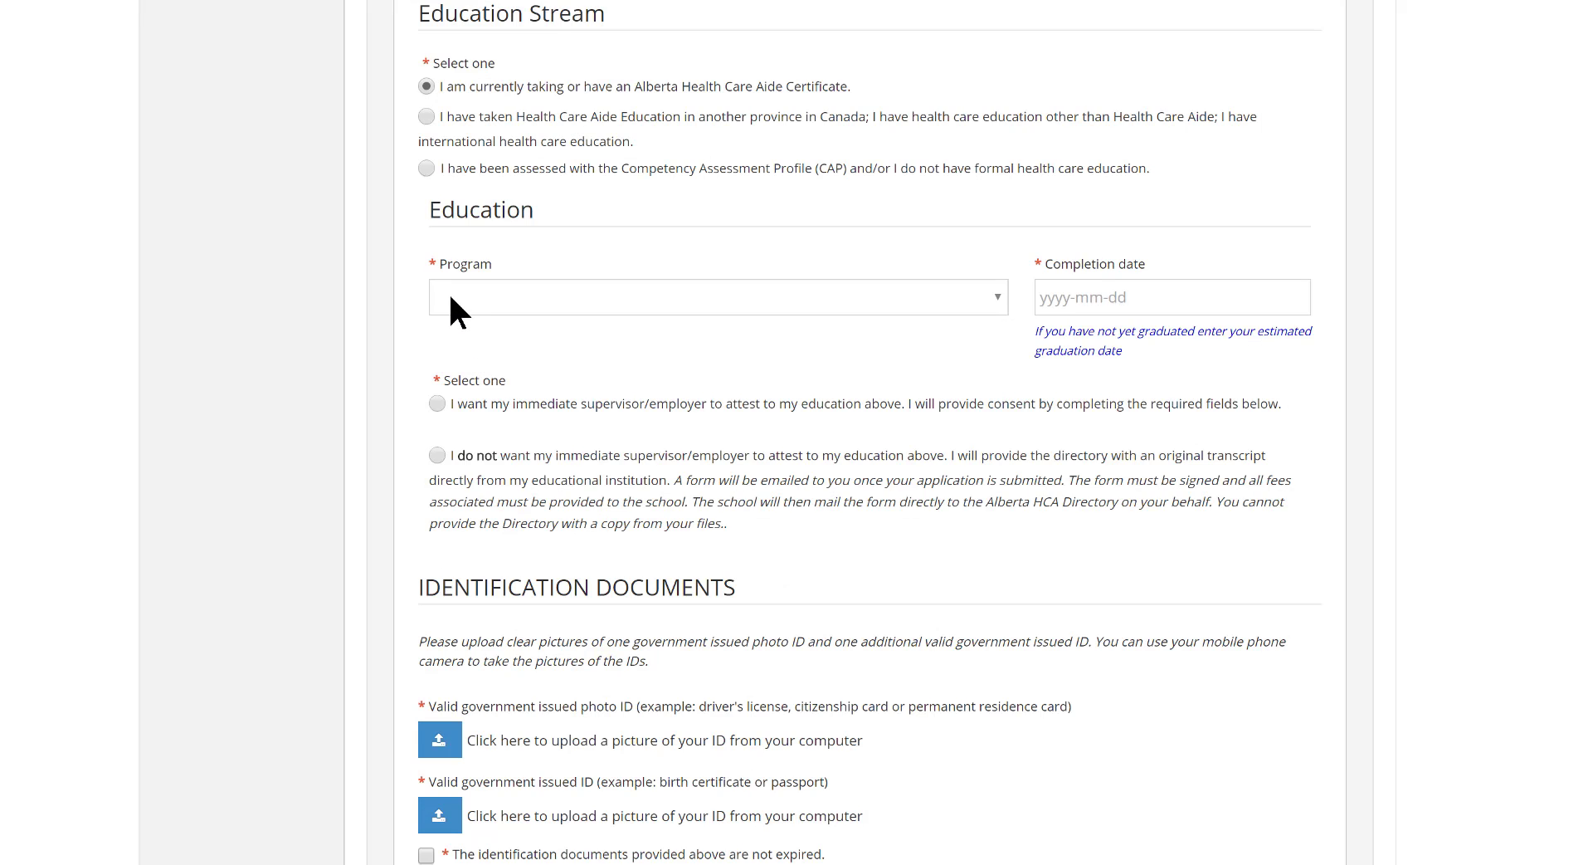
pyautogui.click(454, 310)
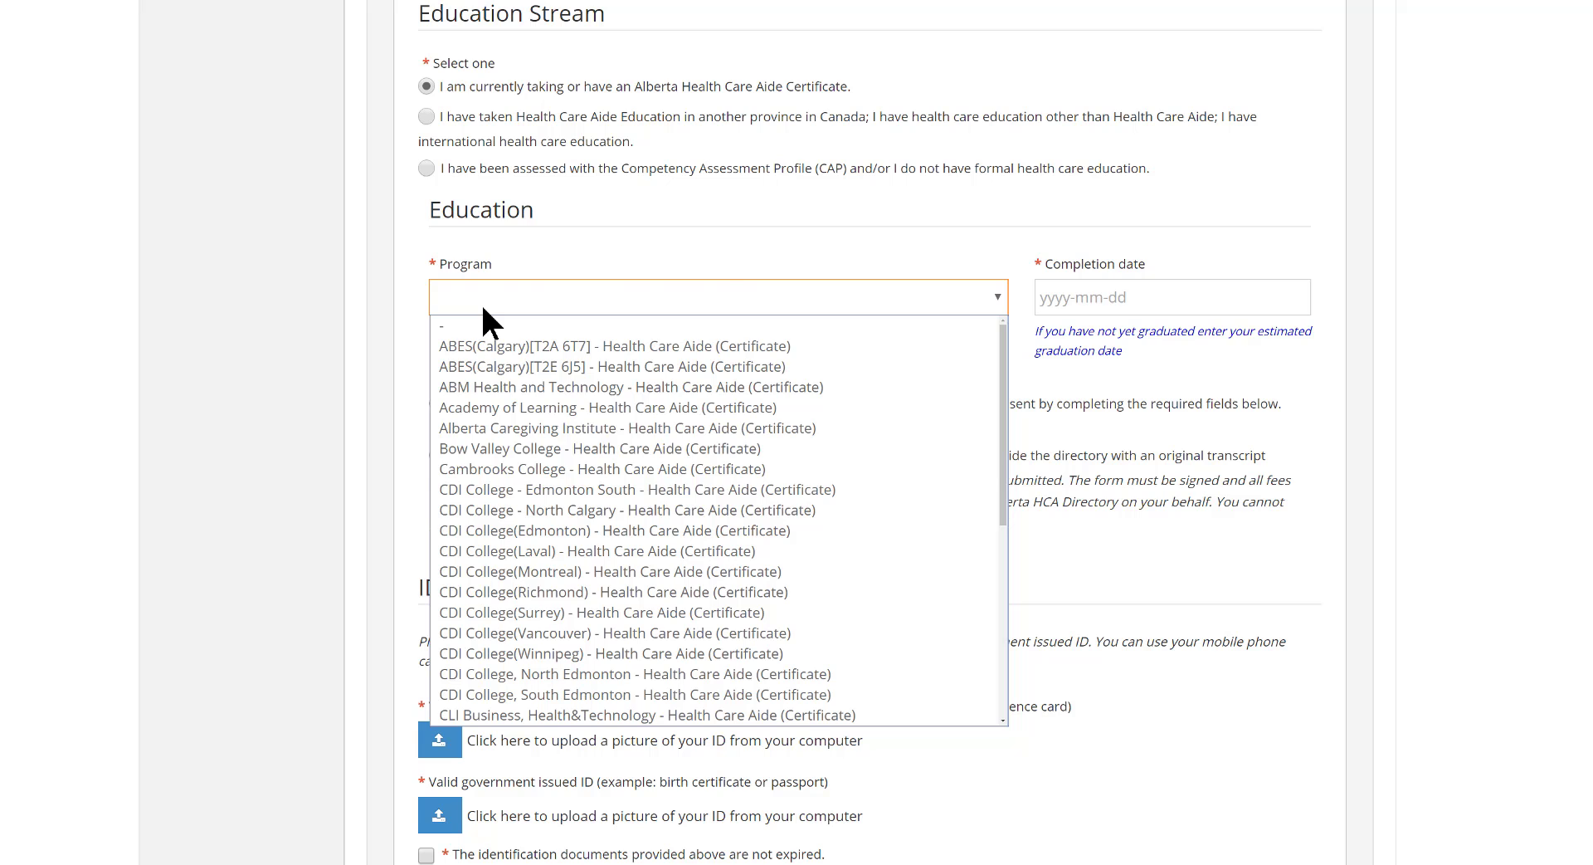
pyautogui.press('c')
pyautogui.press('c')
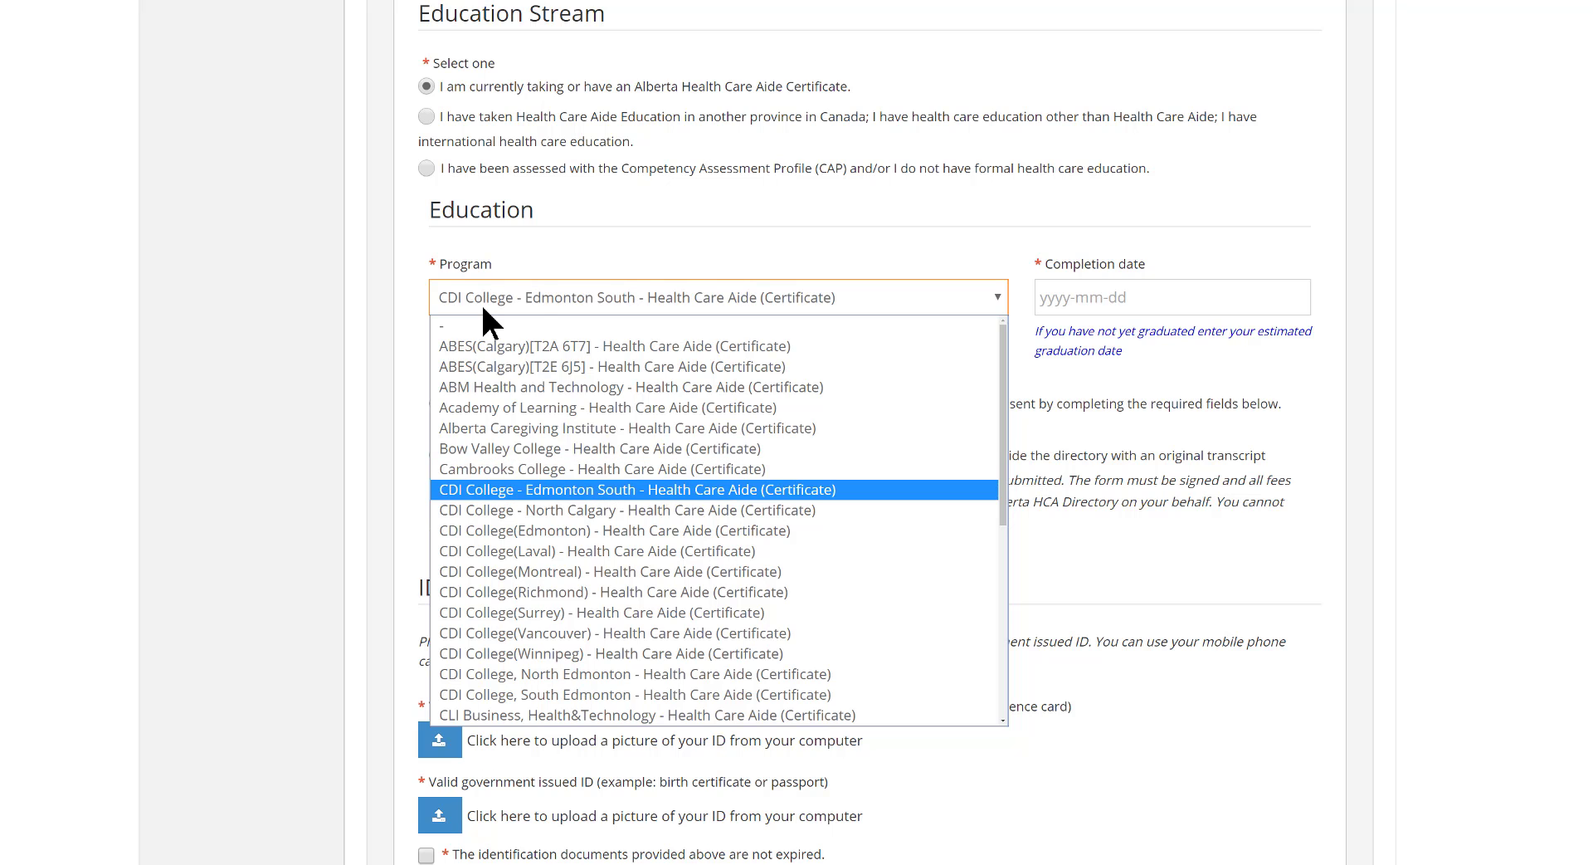
pyautogui.click(511, 715)
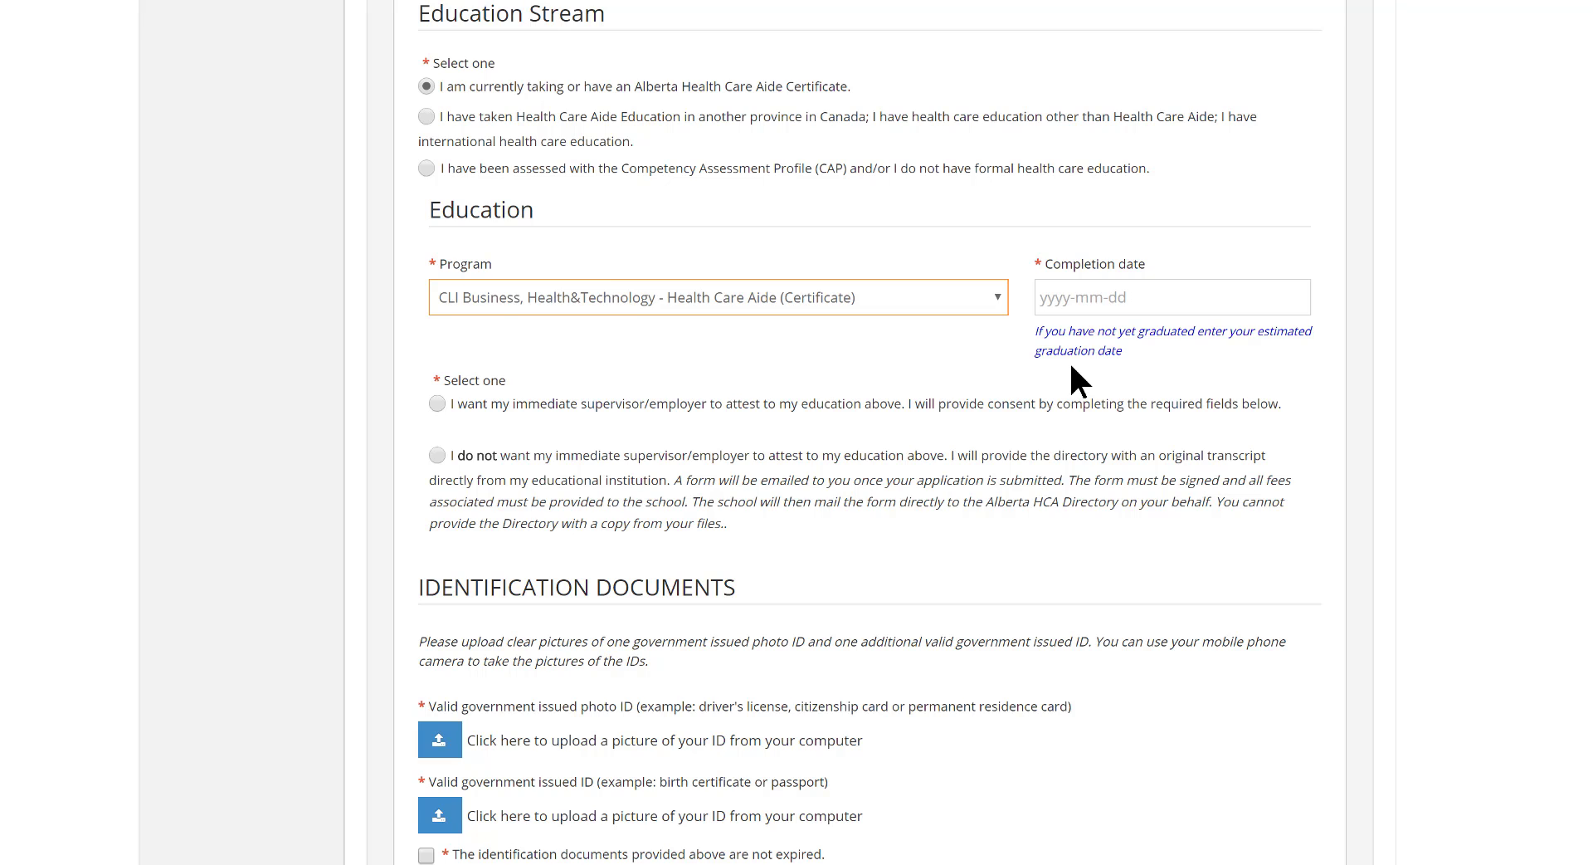
# Set the education program's completion date to 2017-06-30
pyautogui.click(1137, 300)
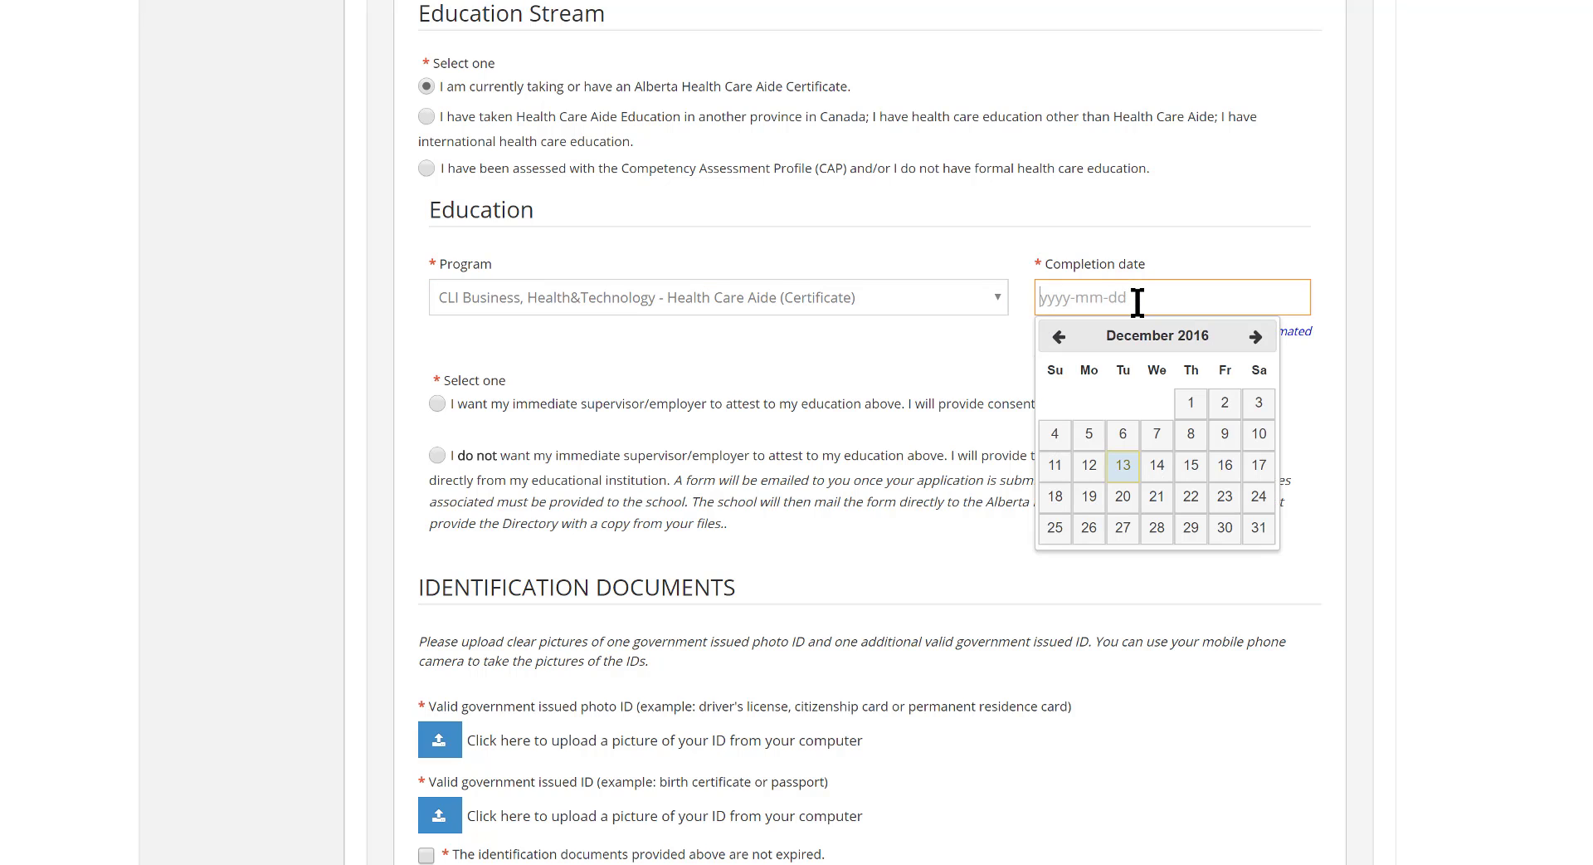
pyautogui.click(1255, 339)
pyautogui.click(1254, 339)
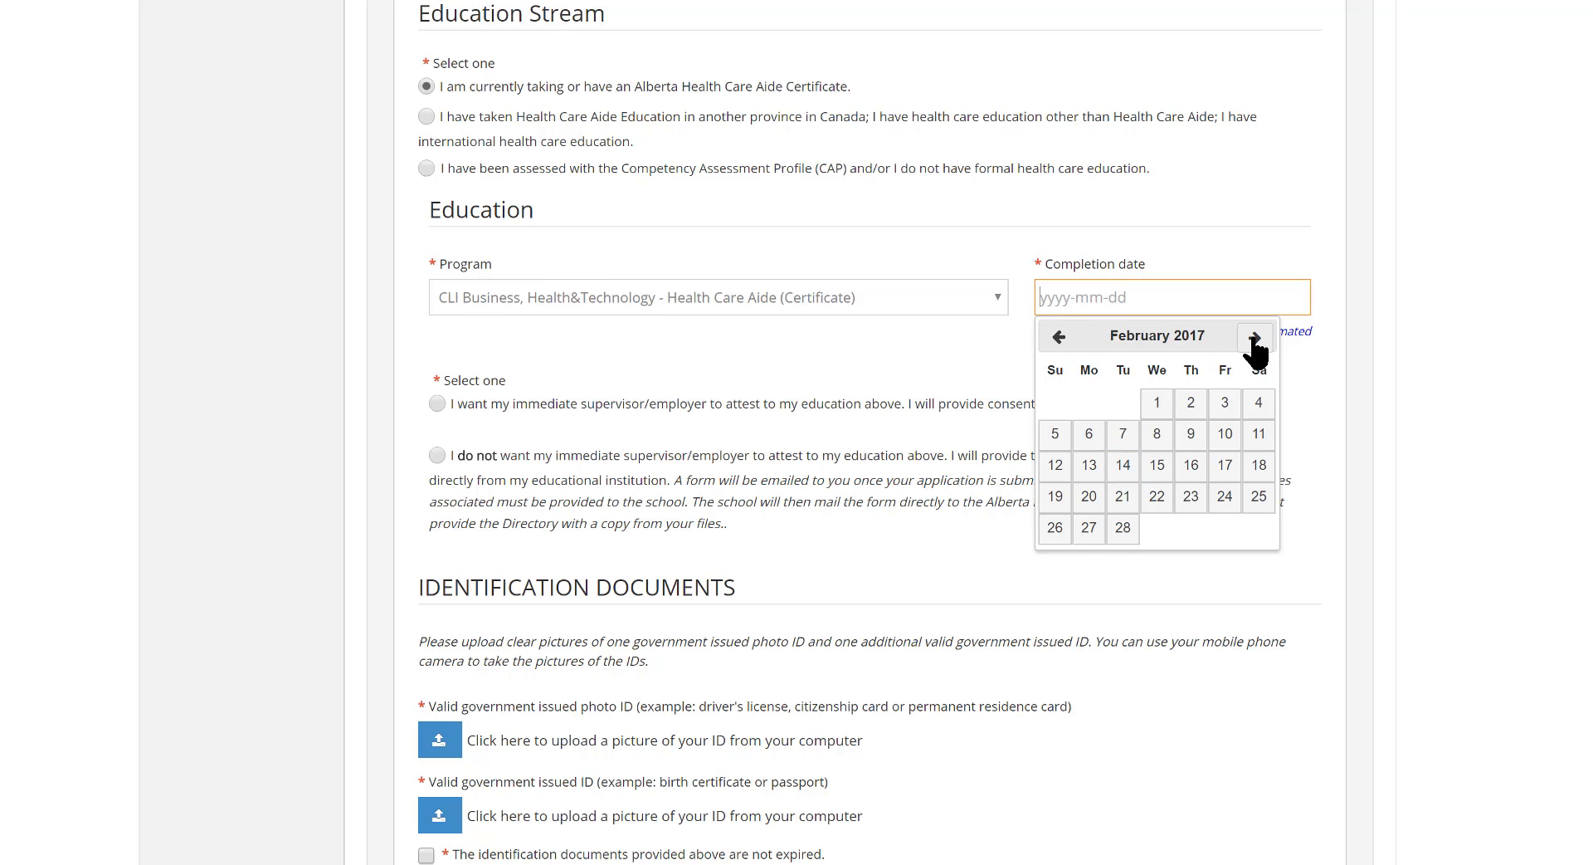
pyautogui.click(1254, 339)
pyautogui.click(1255, 338)
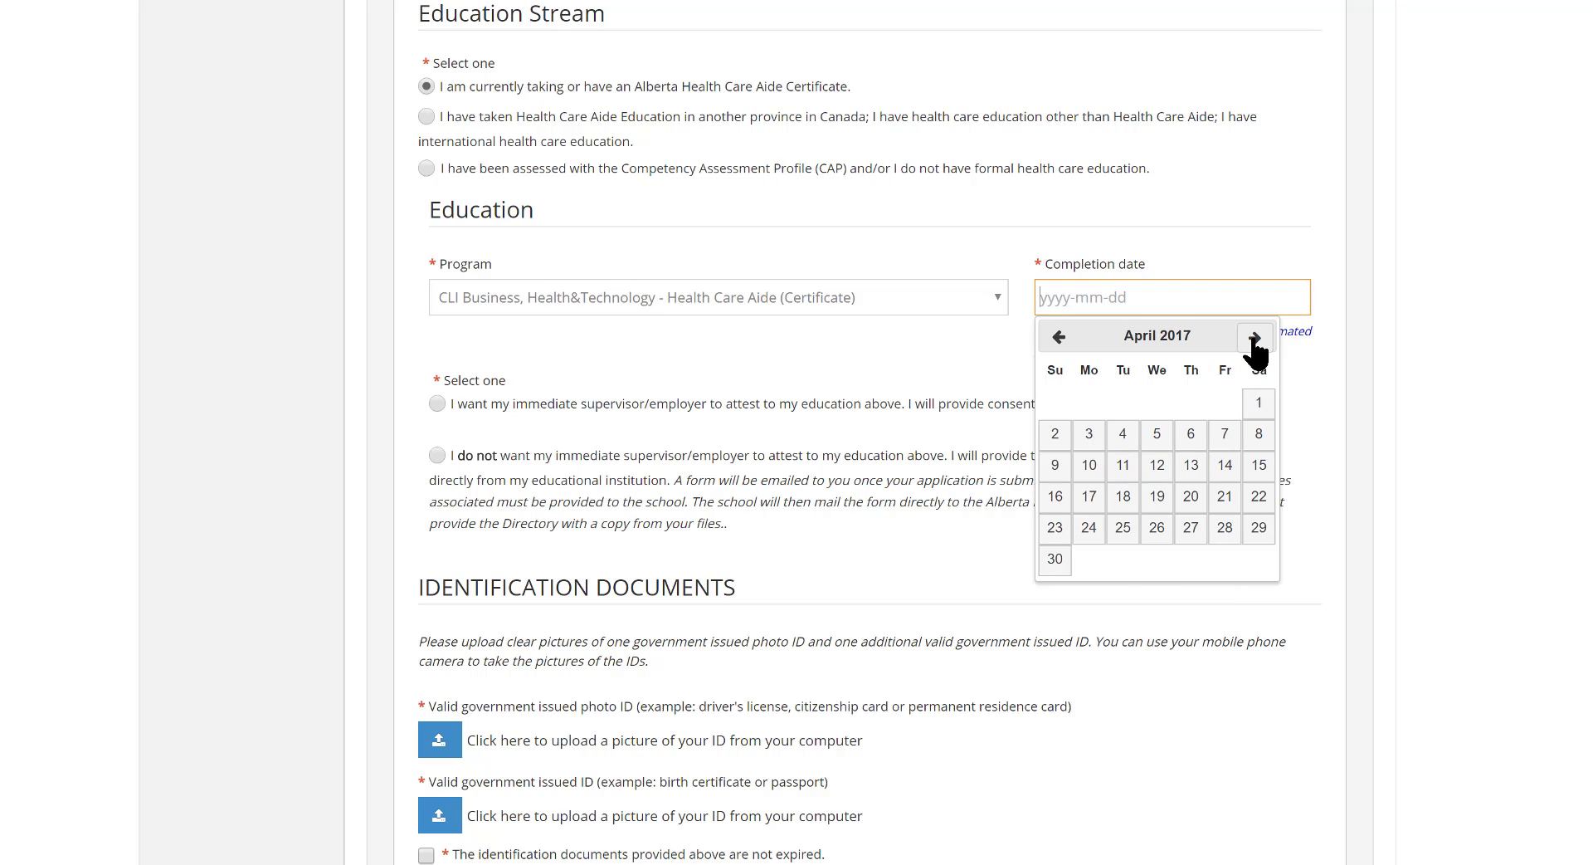
pyautogui.click(1255, 339)
pyautogui.click(1255, 339)
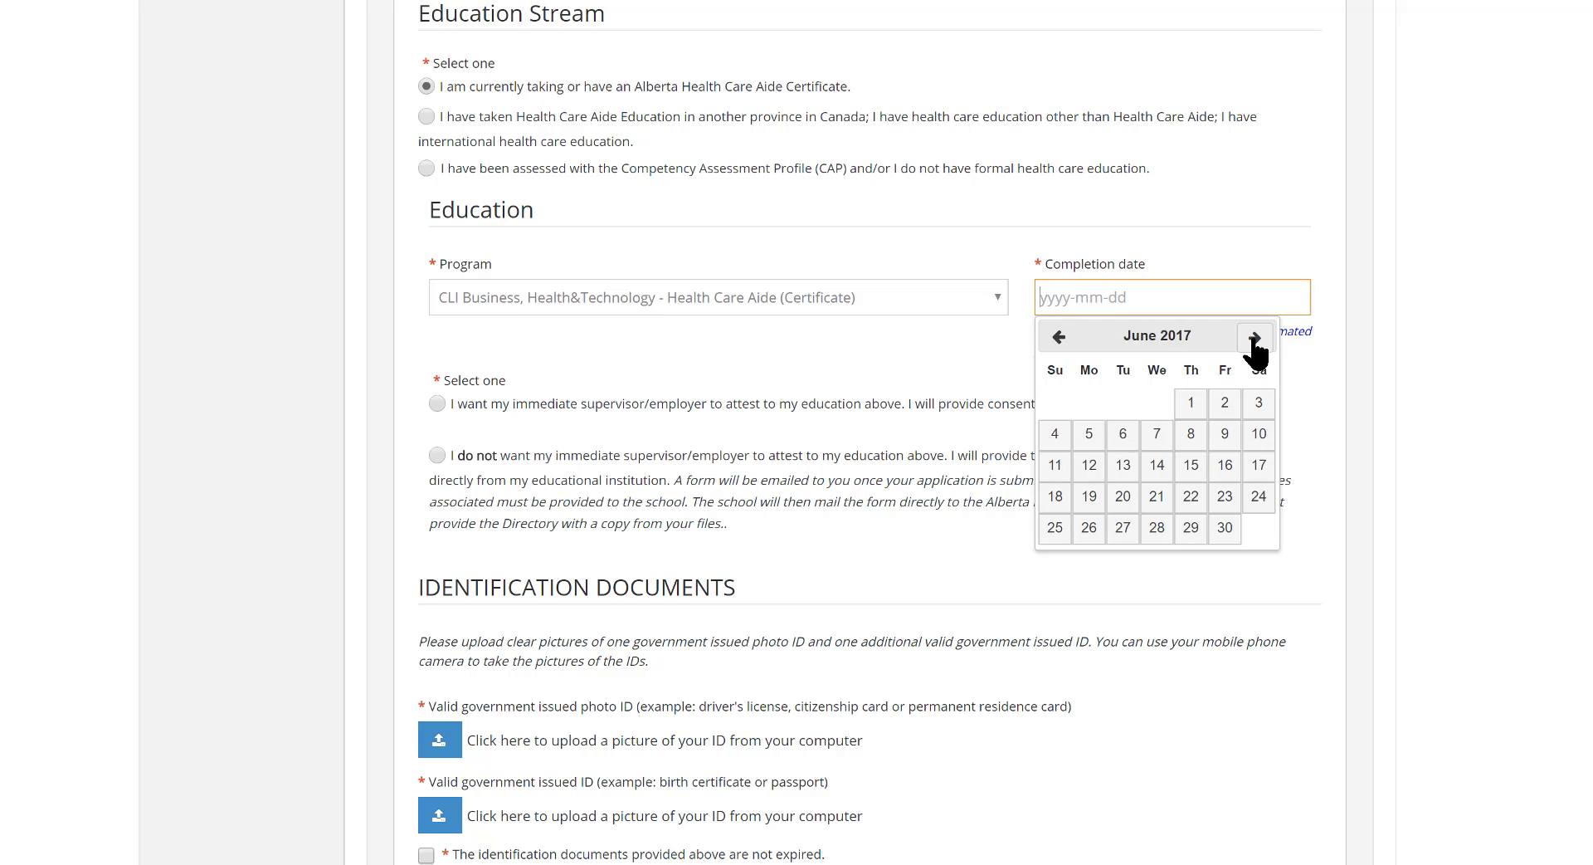
pyautogui.click(1225, 529)
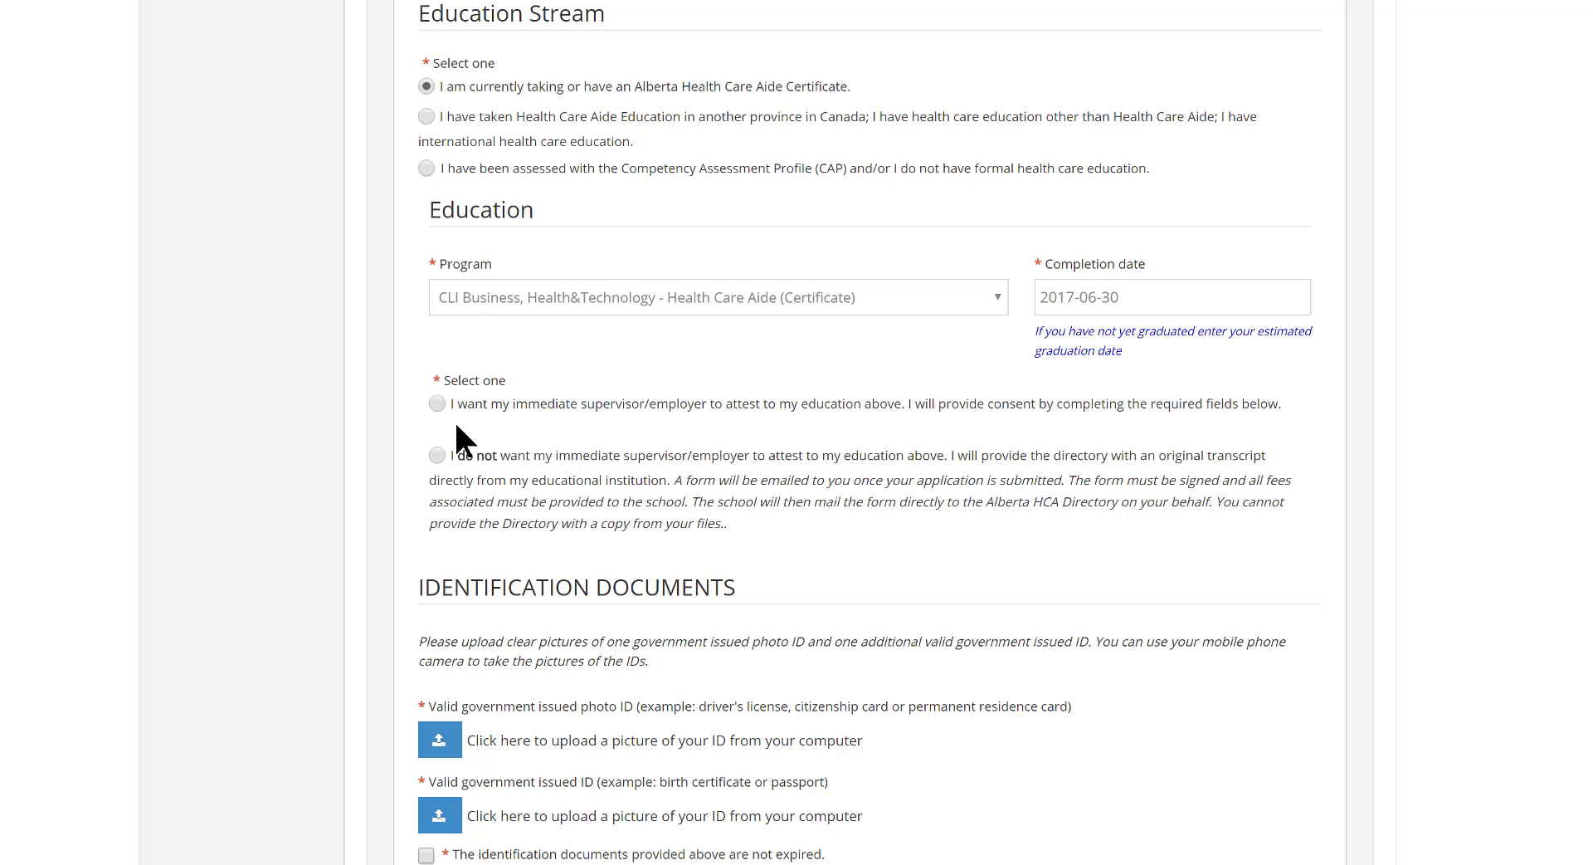
# Opt for the immediate supervisor to attest to the education, and set the main employer to Misericordia Community with Part time status
pyautogui.click(438, 404)
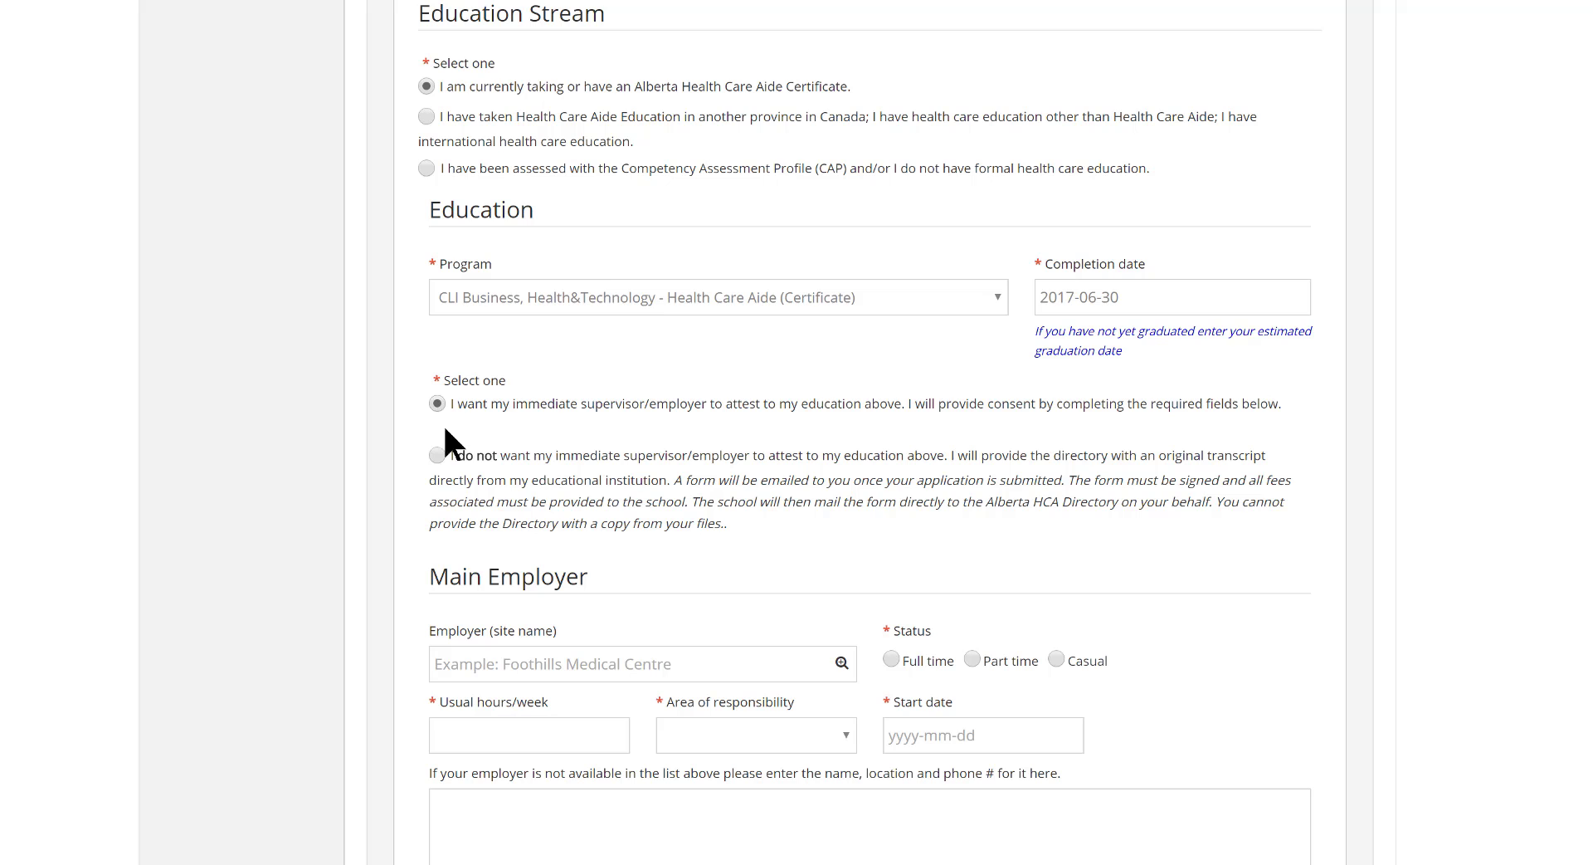
pyautogui.click(509, 664)
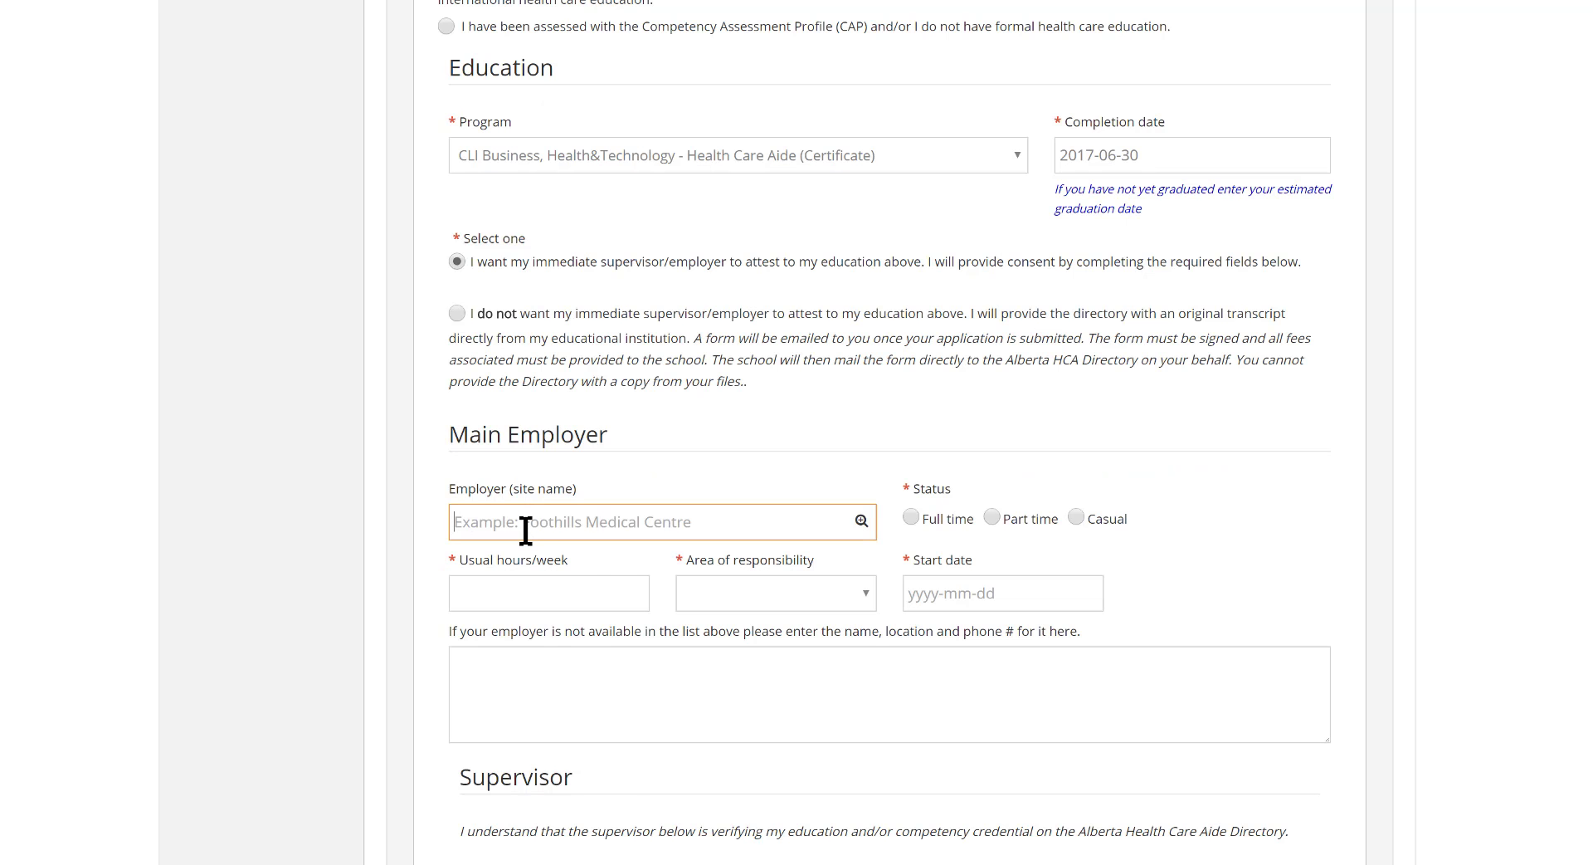
pyautogui.write('miser')
pyautogui.click(544, 579)
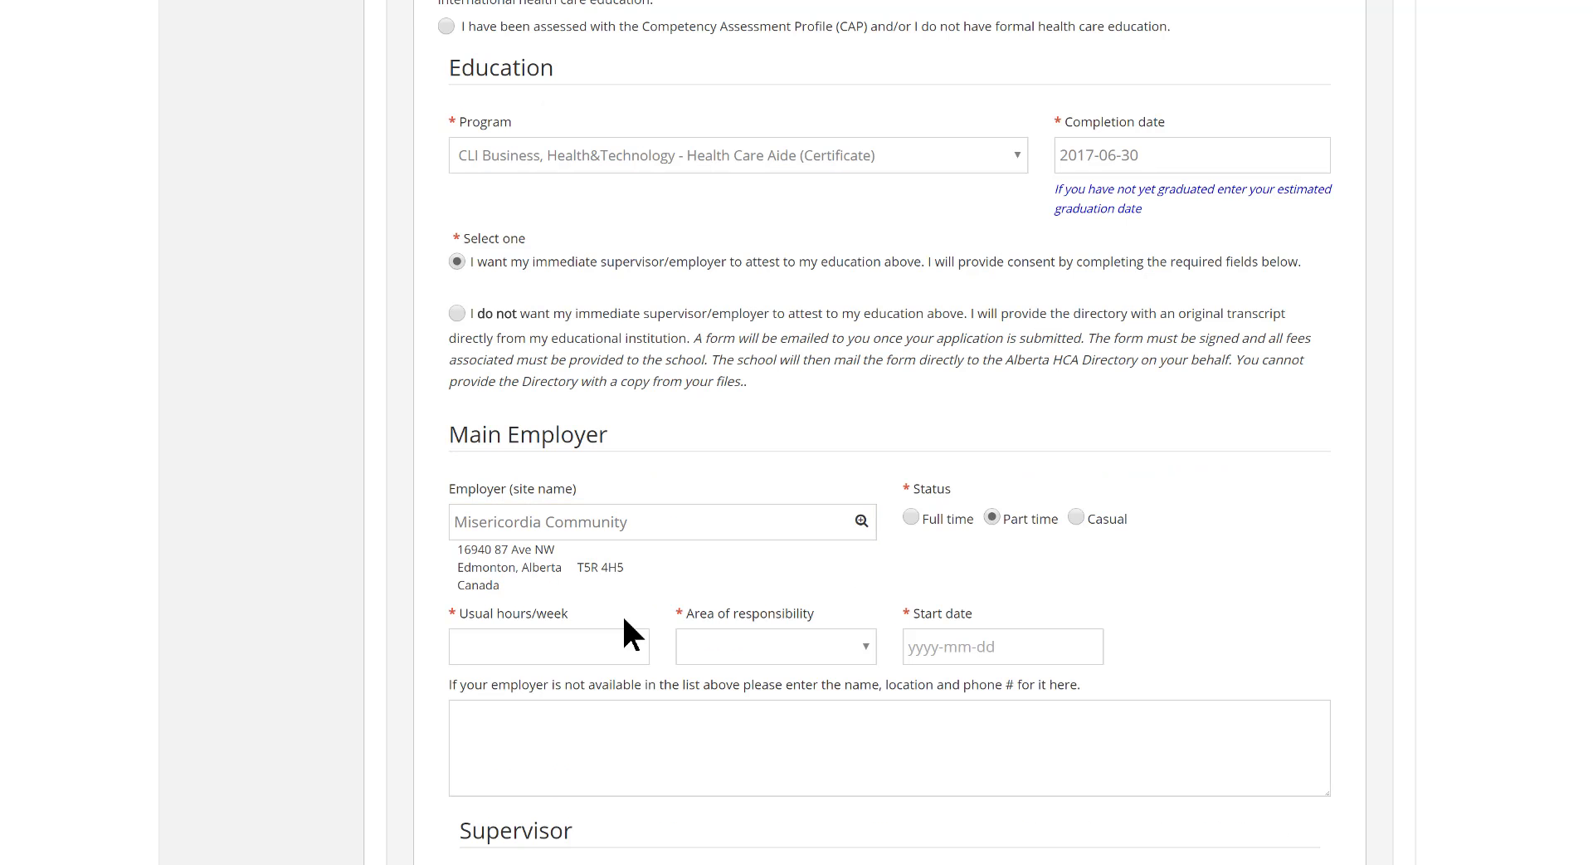
# Set the main employer's usual hours per week to 20 and the area of responsibility to Palliative Care
pyautogui.click(580, 639)
pyautogui.write('20')
pyautogui.press('Tab')
pyautogui.click(866, 647)
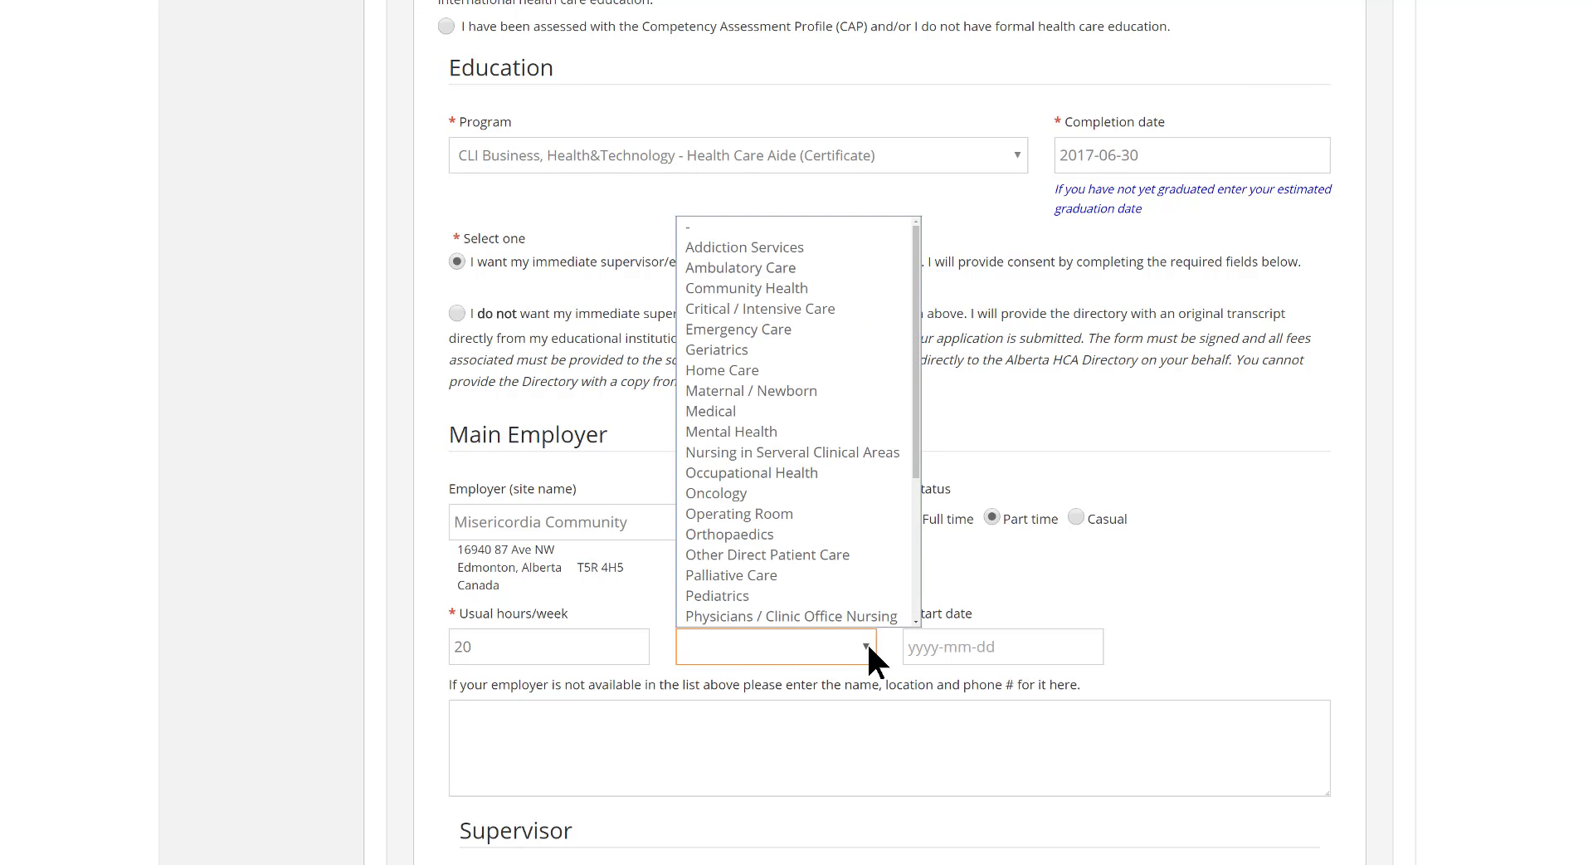
pyautogui.click(813, 576)
# Set the start date at the main employer to 2016-01-01
pyautogui.click(987, 646)
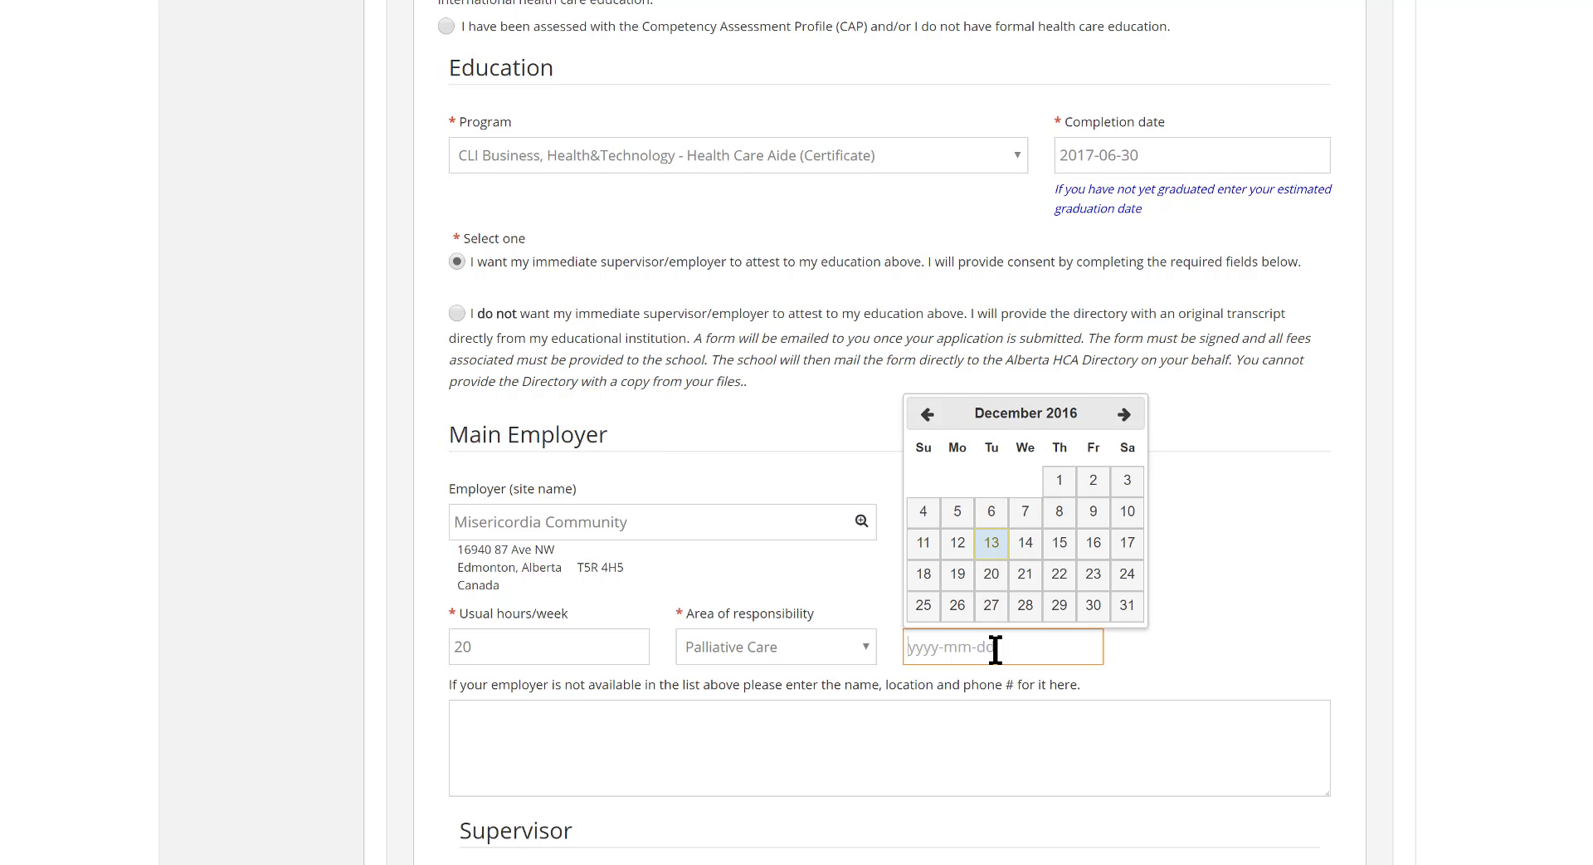
pyautogui.click(927, 413)
pyautogui.click(927, 414)
pyautogui.click(926, 413)
pyautogui.click(927, 413)
pyautogui.click(926, 413)
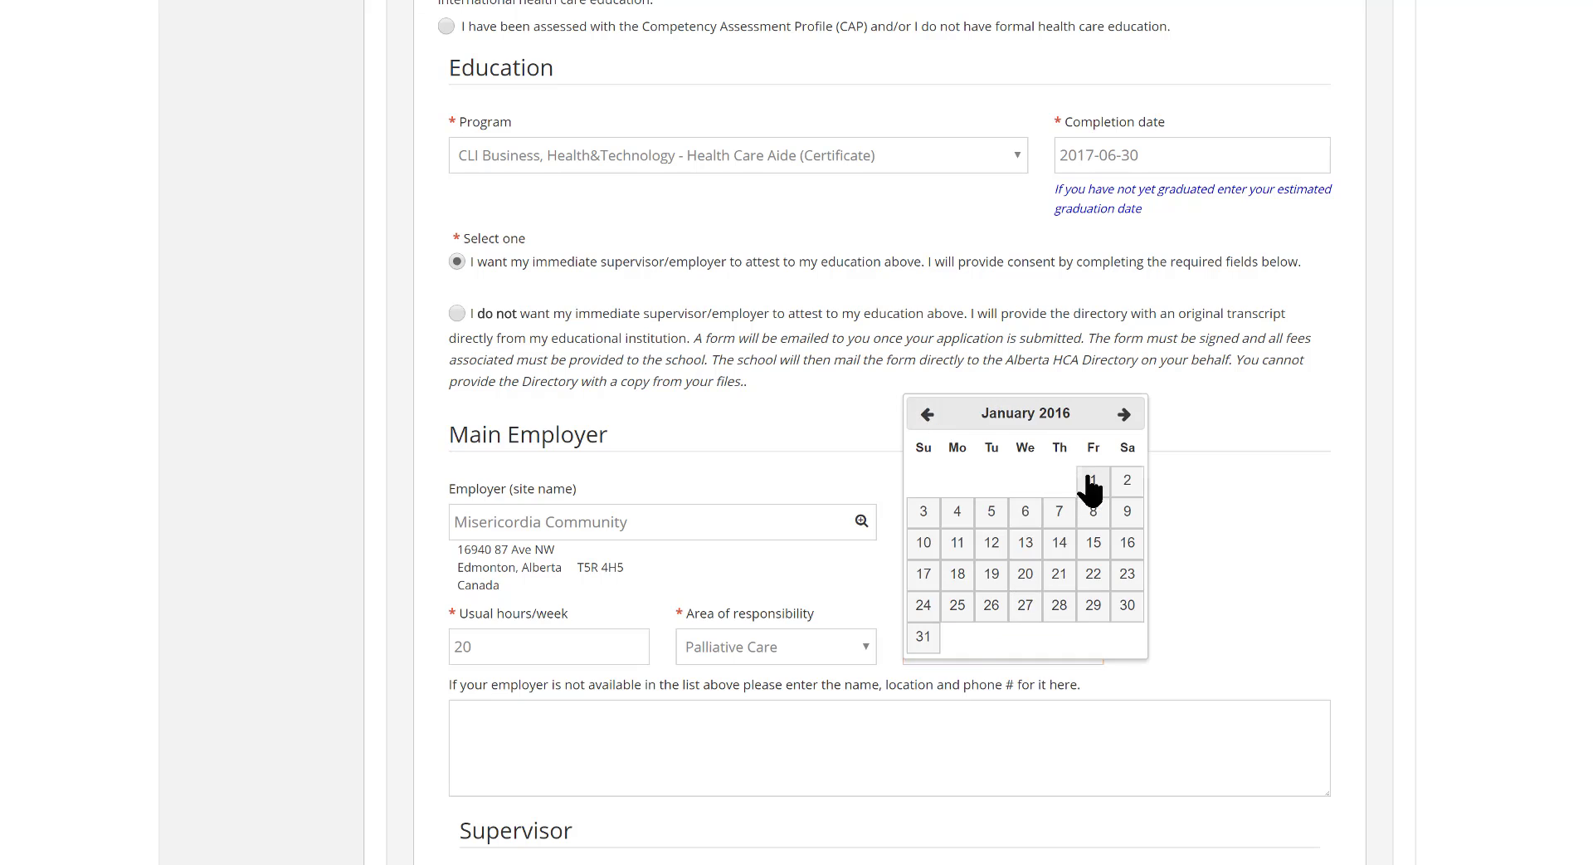
pyautogui.click(1090, 485)
pyautogui.click(796, 730)
# Fill in the supervisor's first name, last name, e-mail and phone number, with Supervisor as the title
pyautogui.scroll(-5, 788, 726)
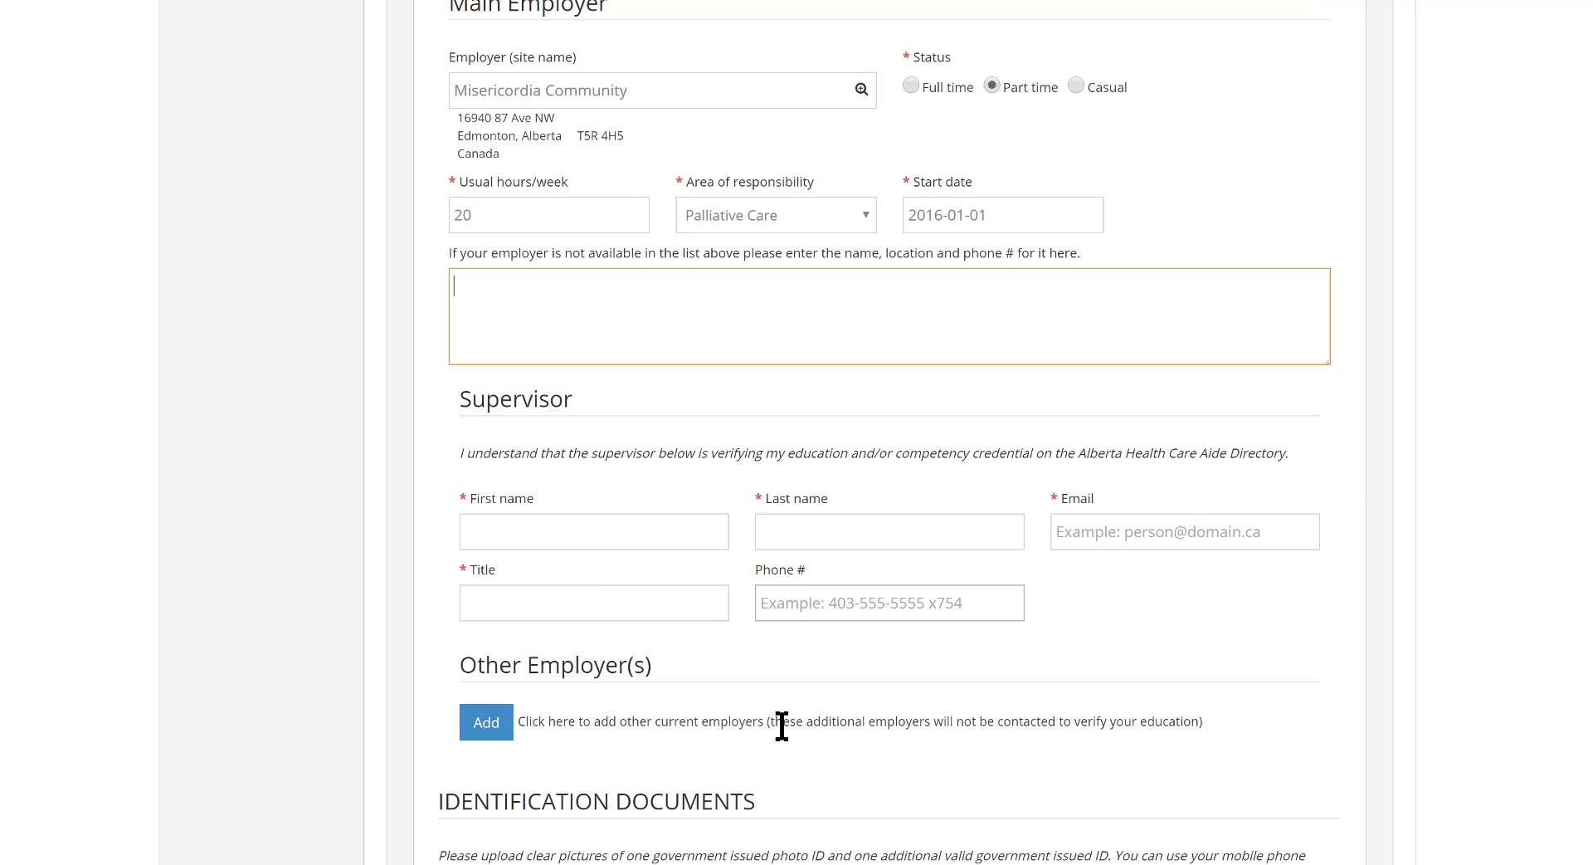
pyautogui.click(553, 540)
pyautogui.write('Jane')
pyautogui.press('Tab')
pyautogui.write('Doe')
pyautogui.press('Tab')
pyautogui.write('jane.doe@sample.com')
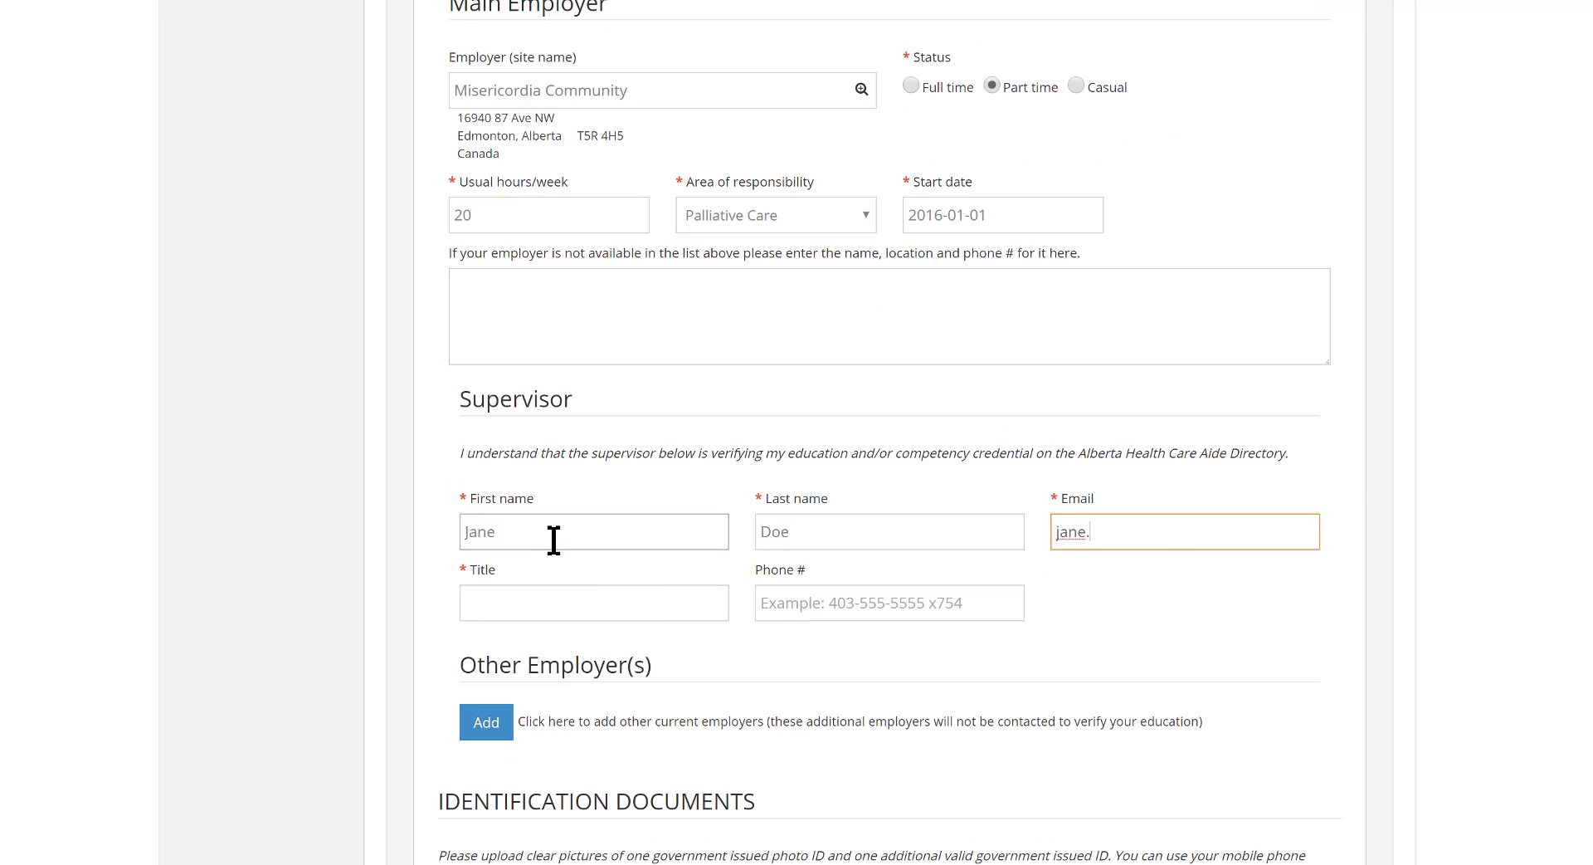
pyautogui.press('Tab')
pyautogui.write('Supervisor')
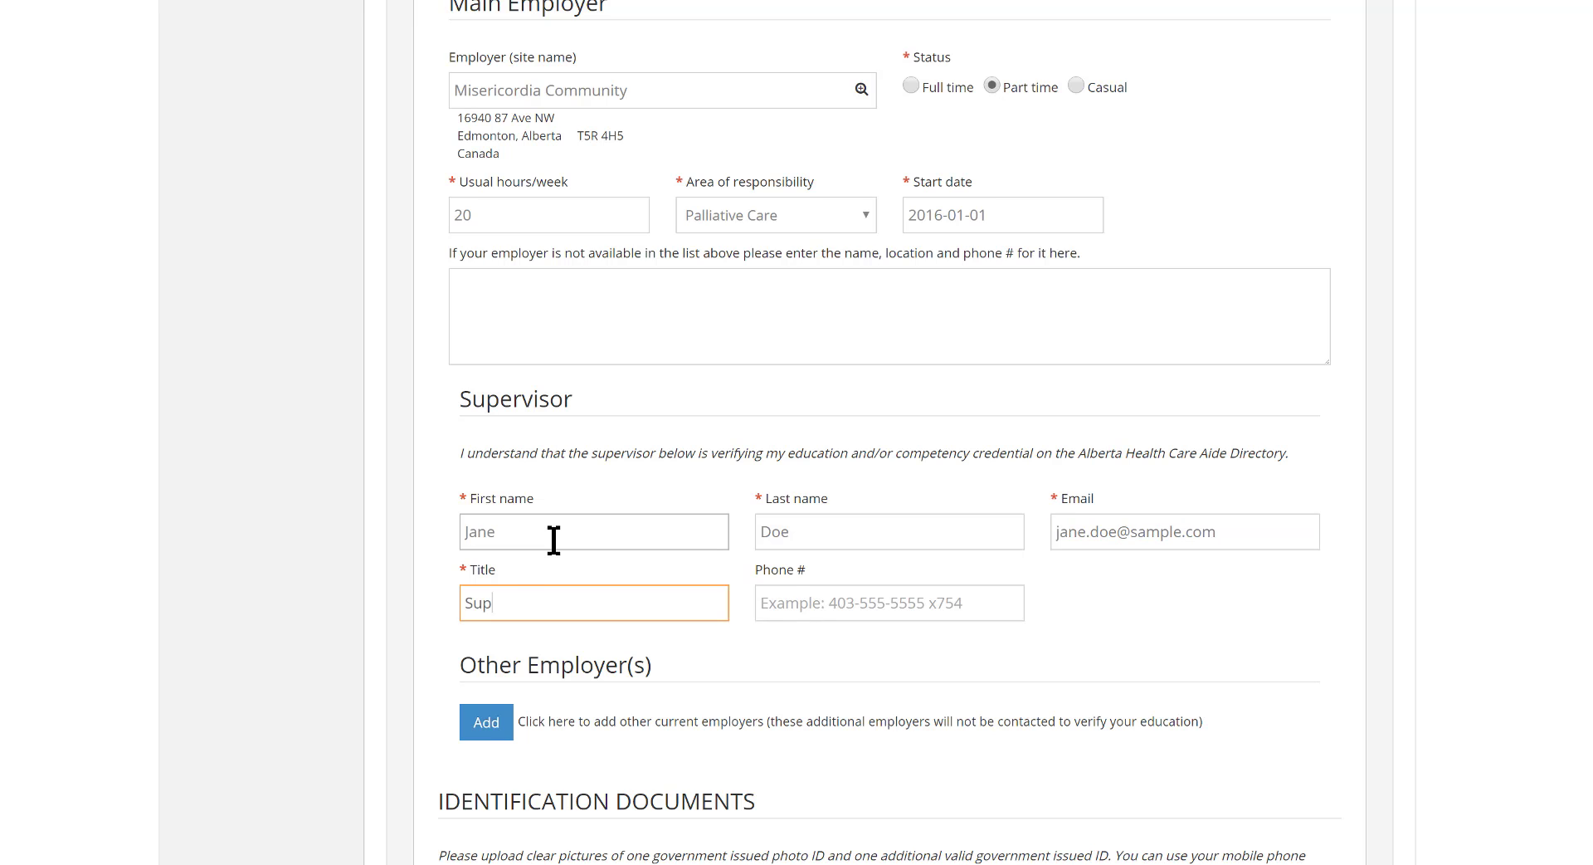
pyautogui.press('Tab')
pyautogui.write('555-111-1234')
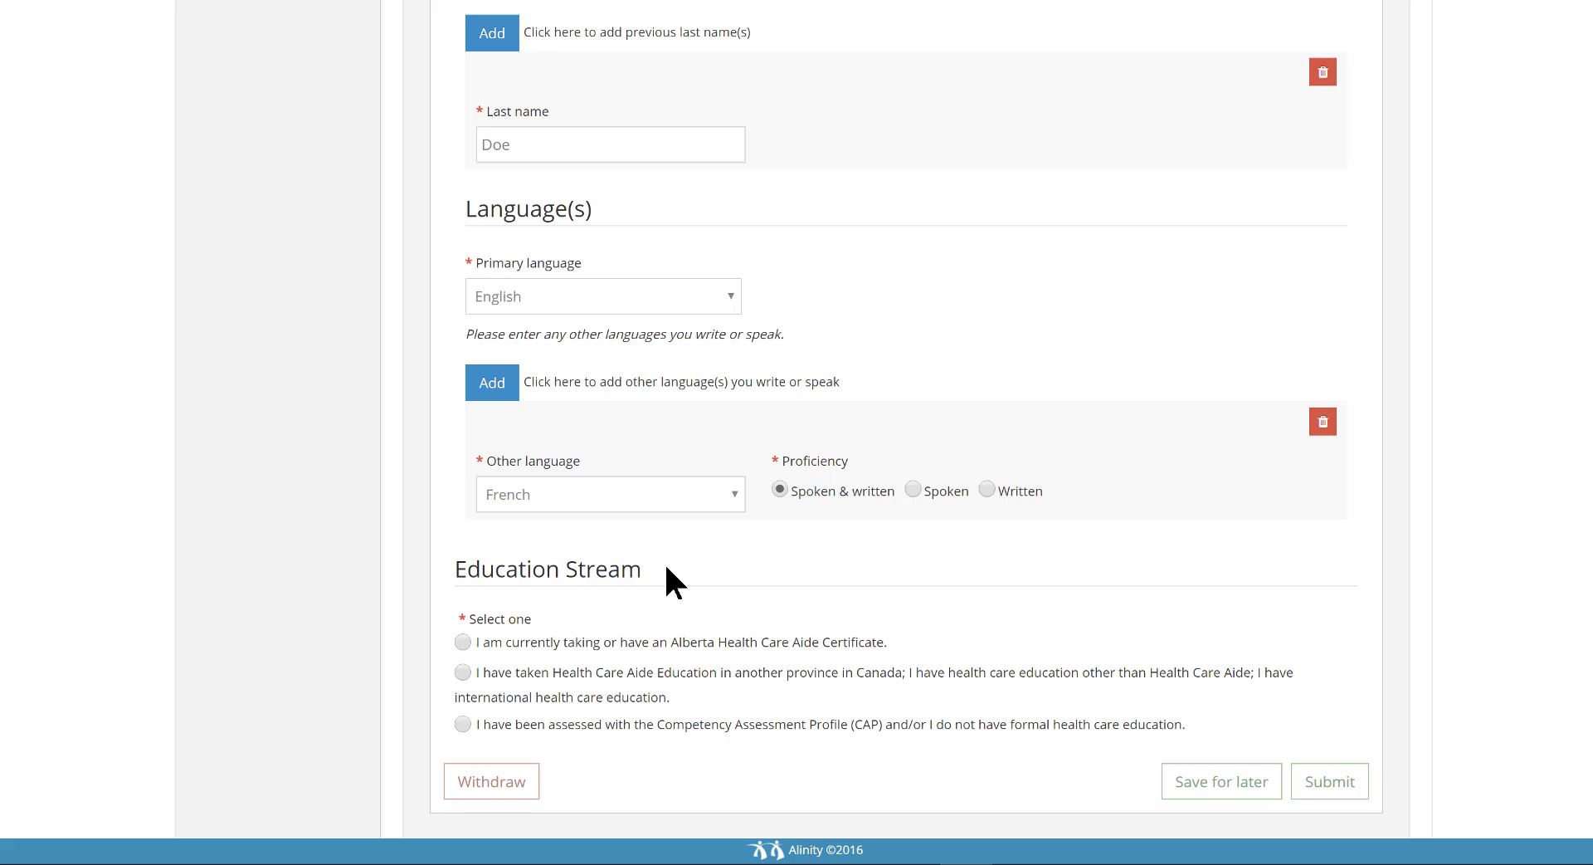
# Choose the education stream for out-of-province, other or international health care education and enter XYZ Healthcare Training as the program name
pyautogui.click(462, 672)
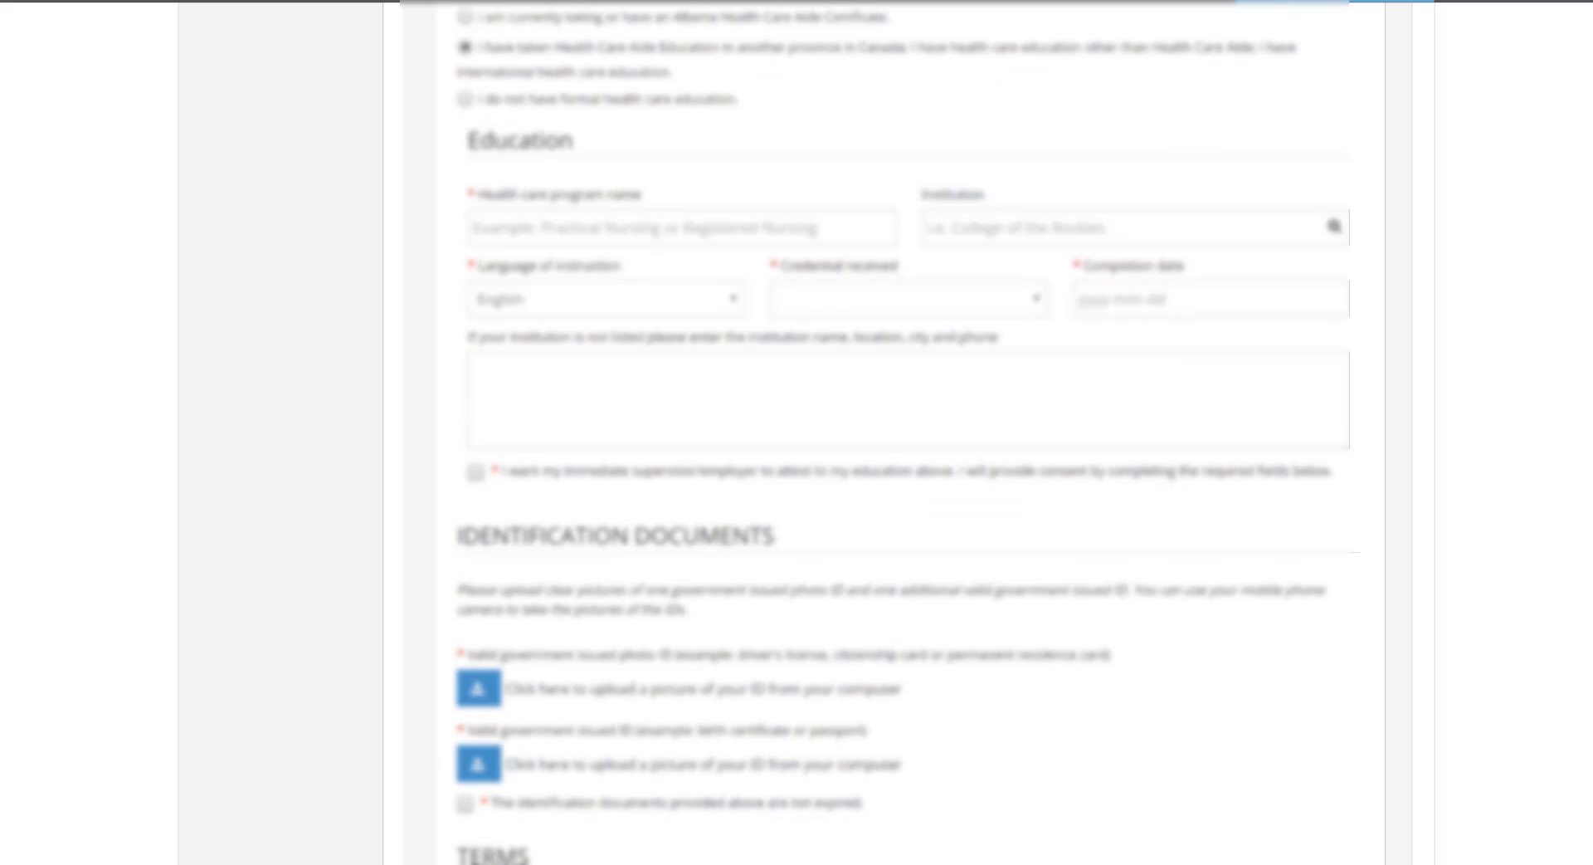
pyautogui.scroll(-2, 569, 119)
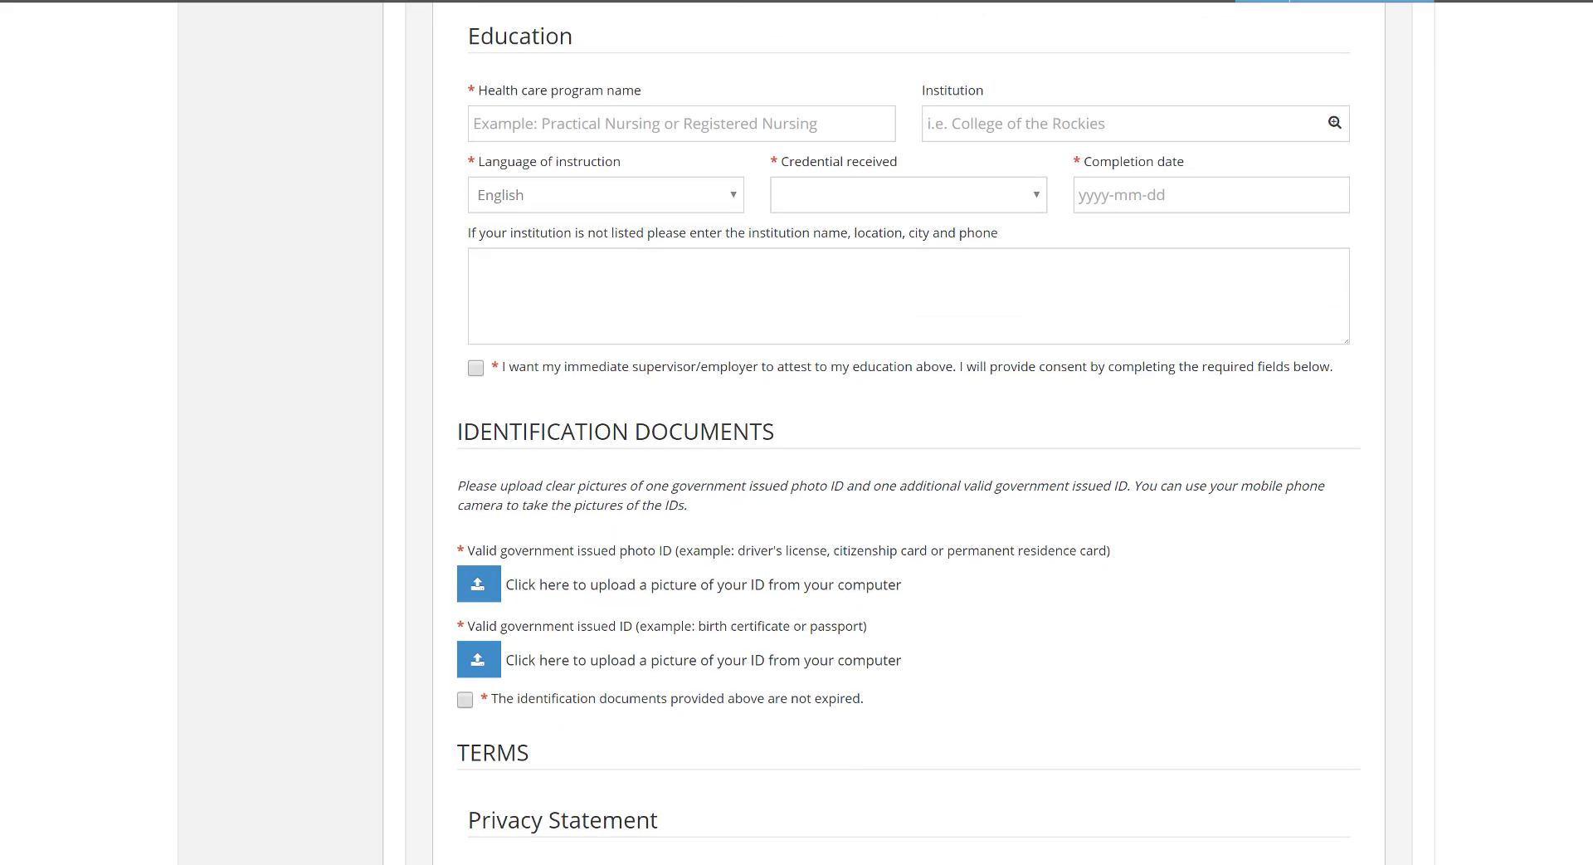
pyautogui.click(569, 119)
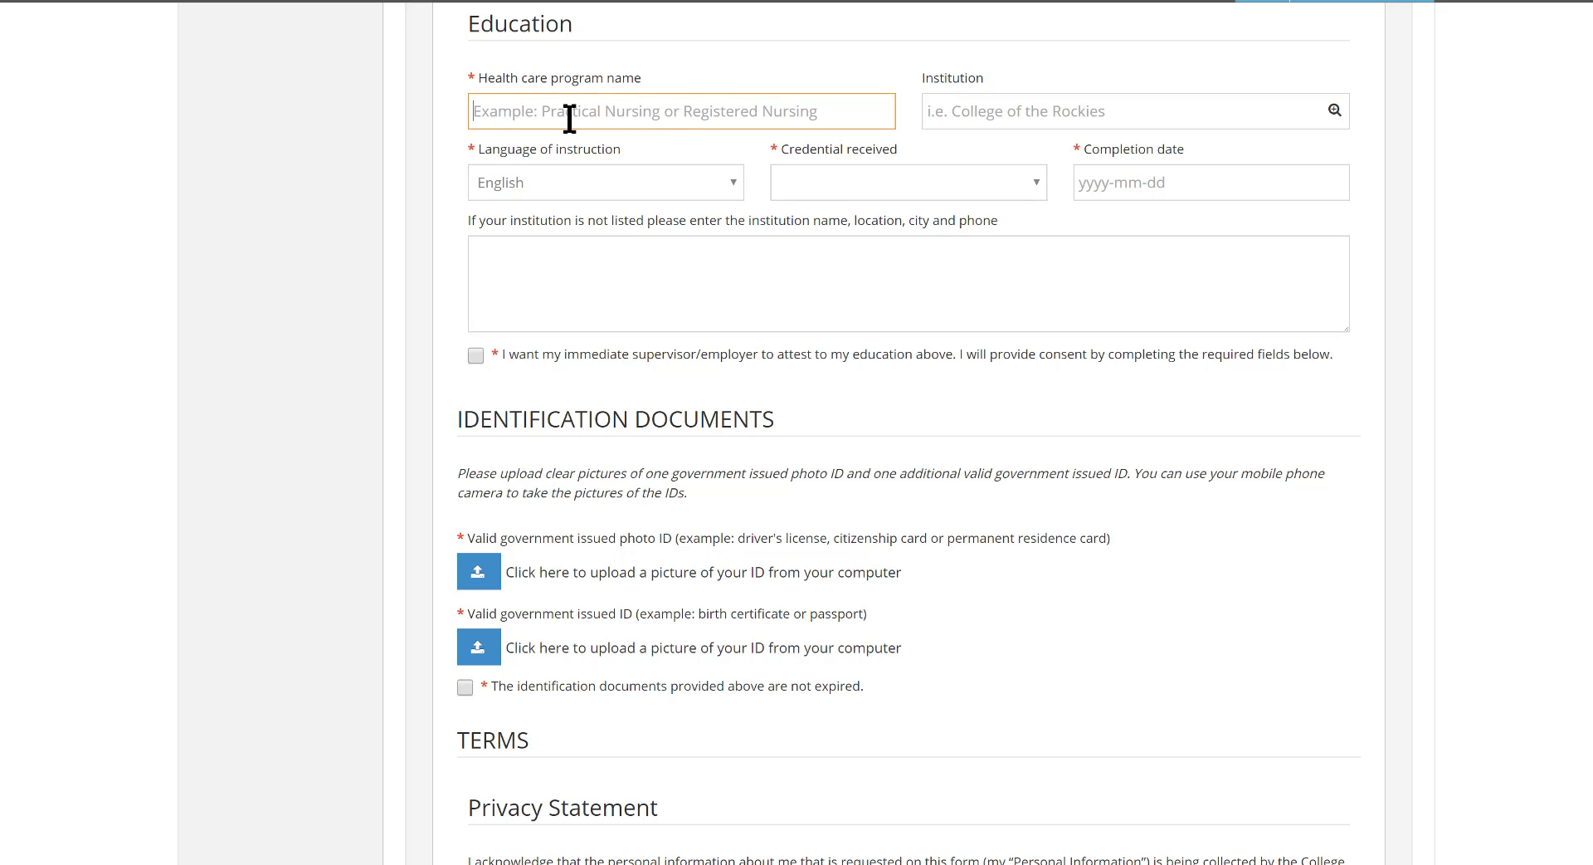
pyautogui.write('XYZ Healthcare Training')
pyautogui.press('Tab')
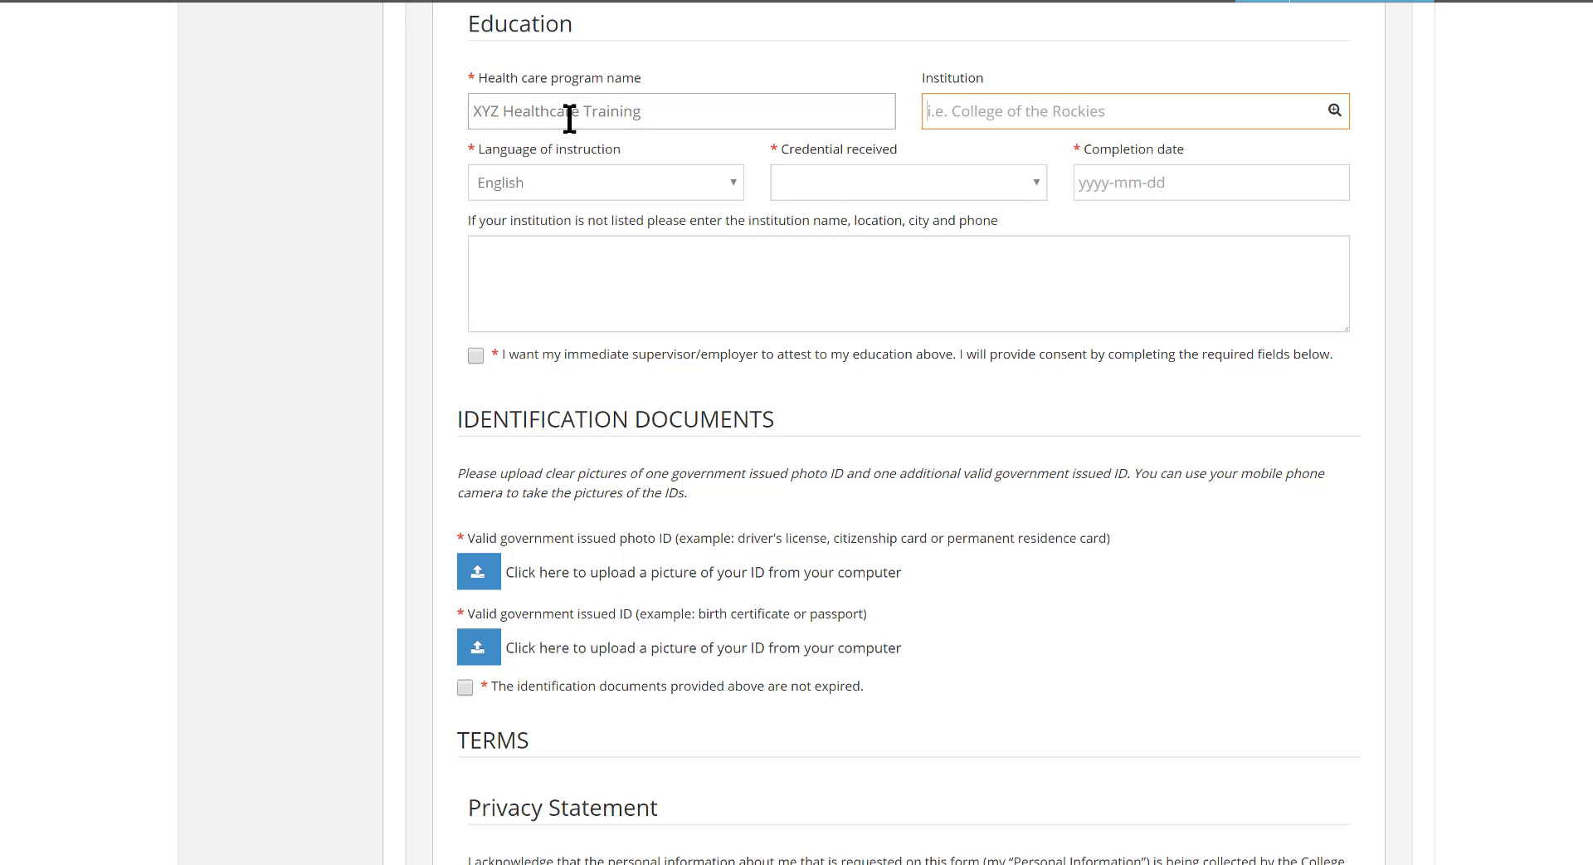
# Try xyz as the institution and set the credential received to Diploma
pyautogui.write('xyz')
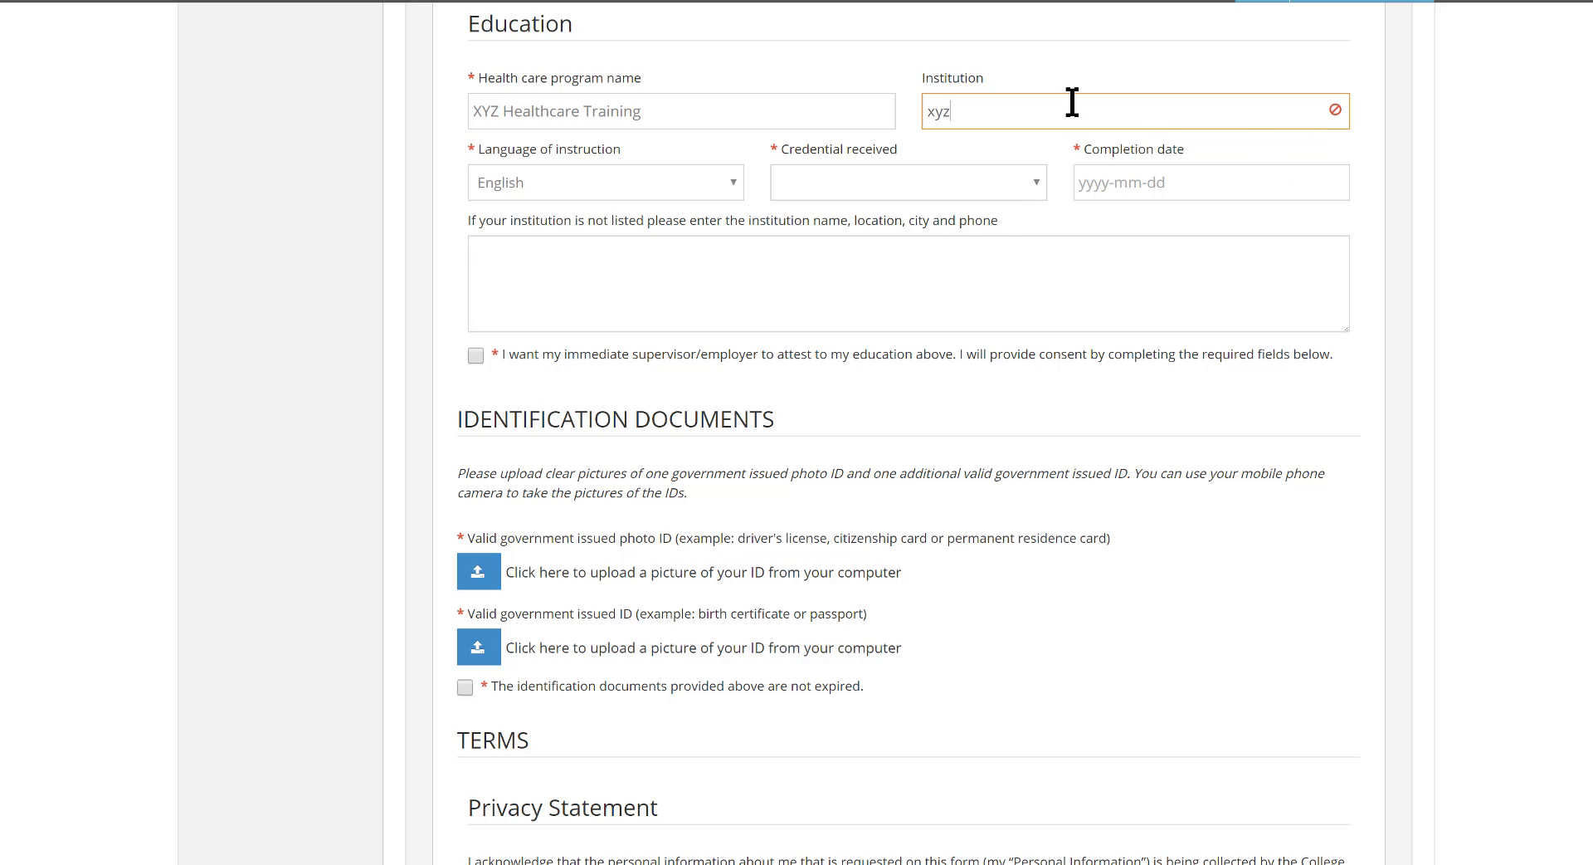
pyautogui.click(818, 176)
pyautogui.click(830, 274)
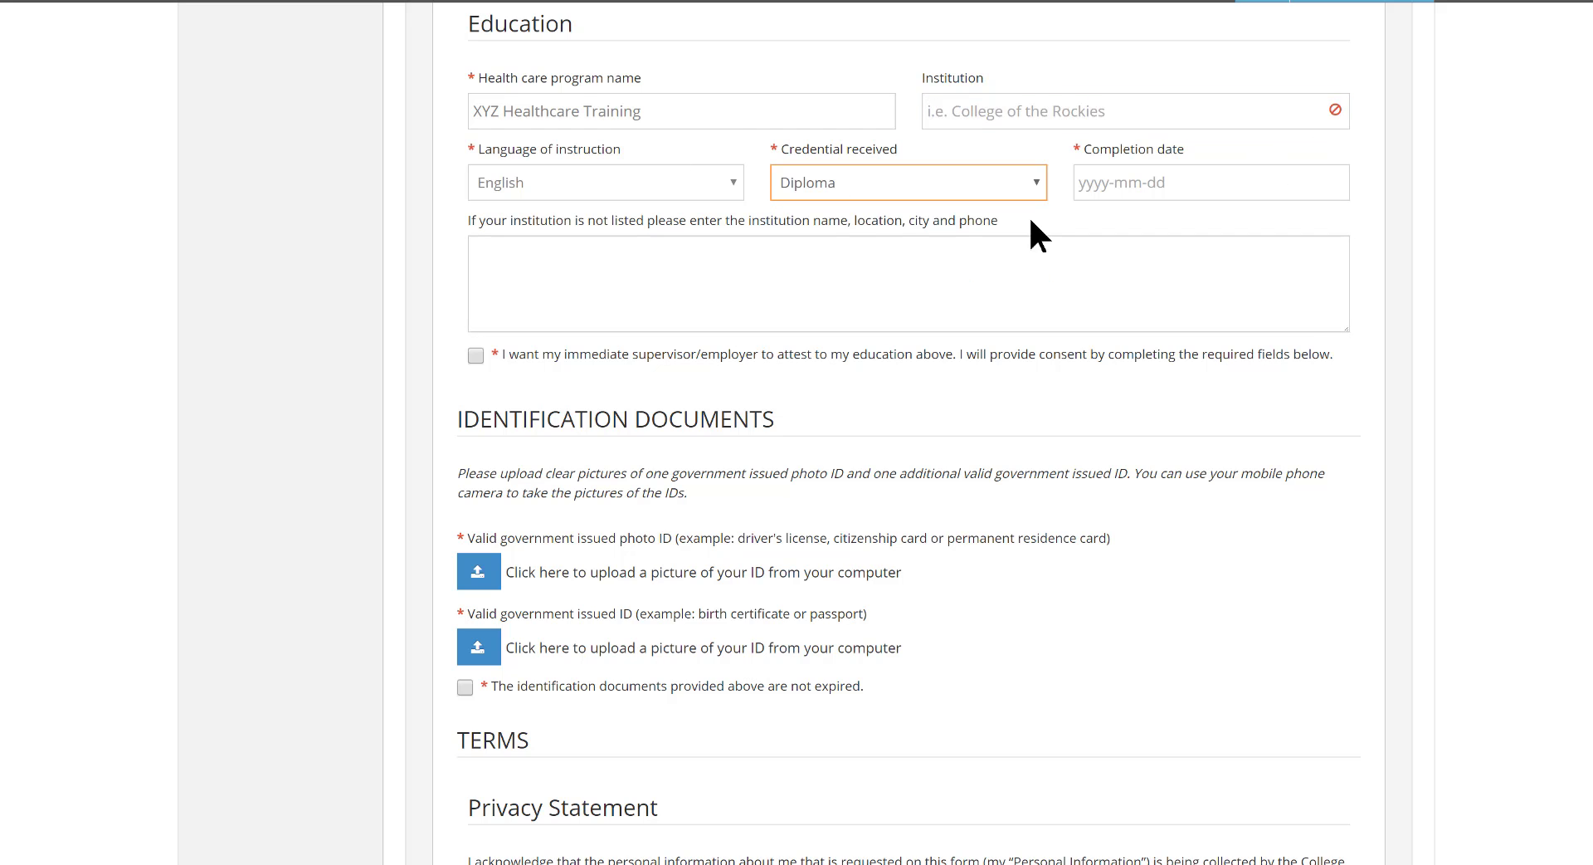
# Set the completion date of the health care program to 2016-08-31
pyautogui.click(1180, 176)
pyautogui.click(1097, 221)
pyautogui.click(1098, 221)
pyautogui.click(1097, 221)
pyautogui.click(1097, 221)
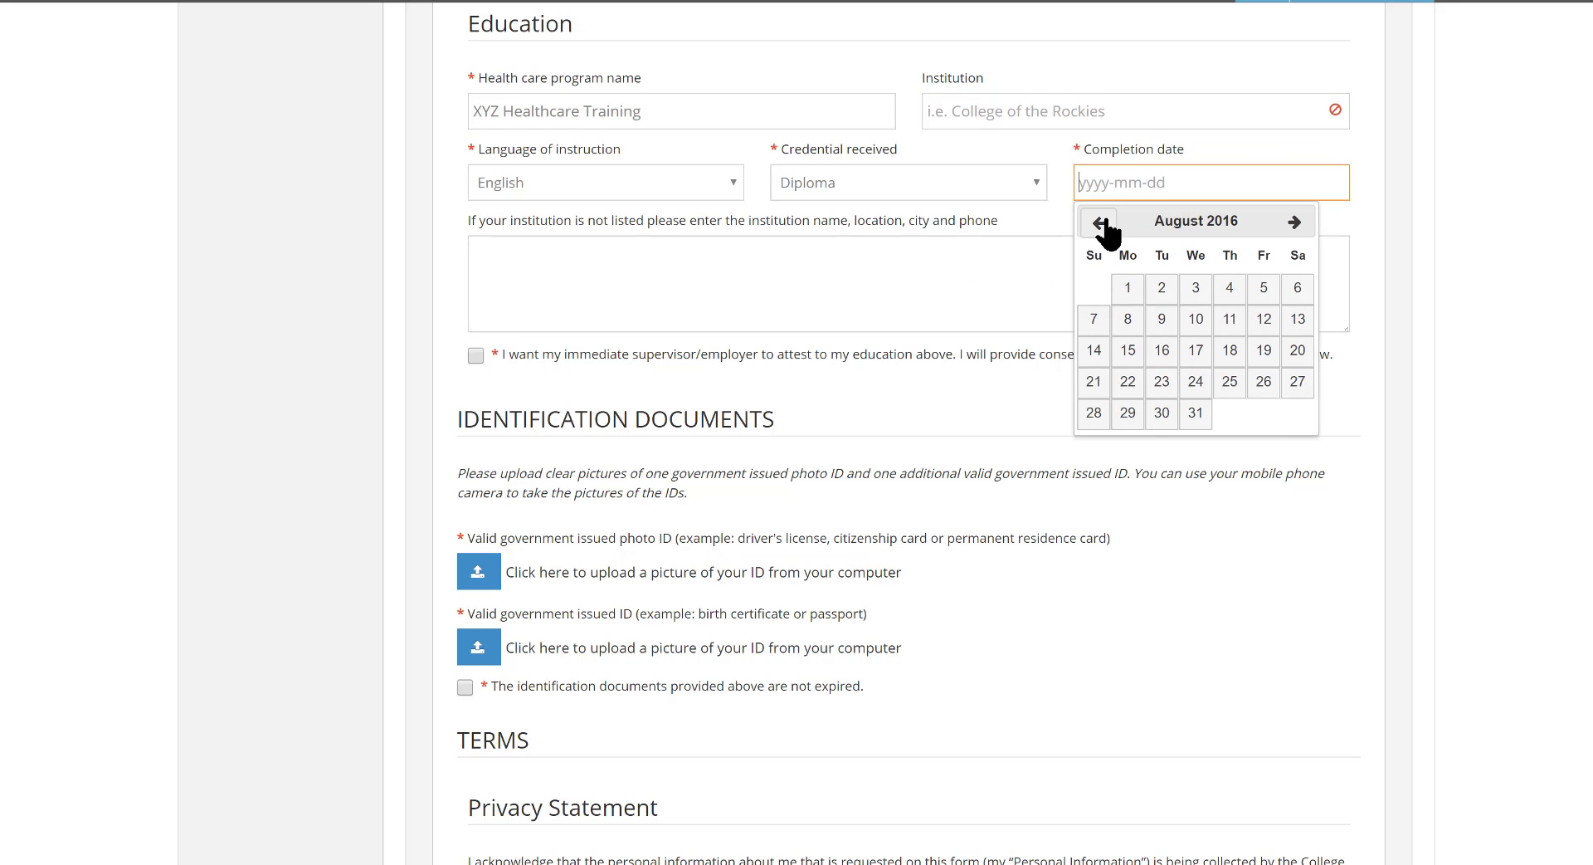
pyautogui.click(1206, 423)
# Enter XYZ Institute, Toronto, Ontario and its phone number as the unlisted institution, and request that the supervisor attest to the education
pyautogui.click(718, 276)
pyautogui.hotkey('ctrl', 'v')
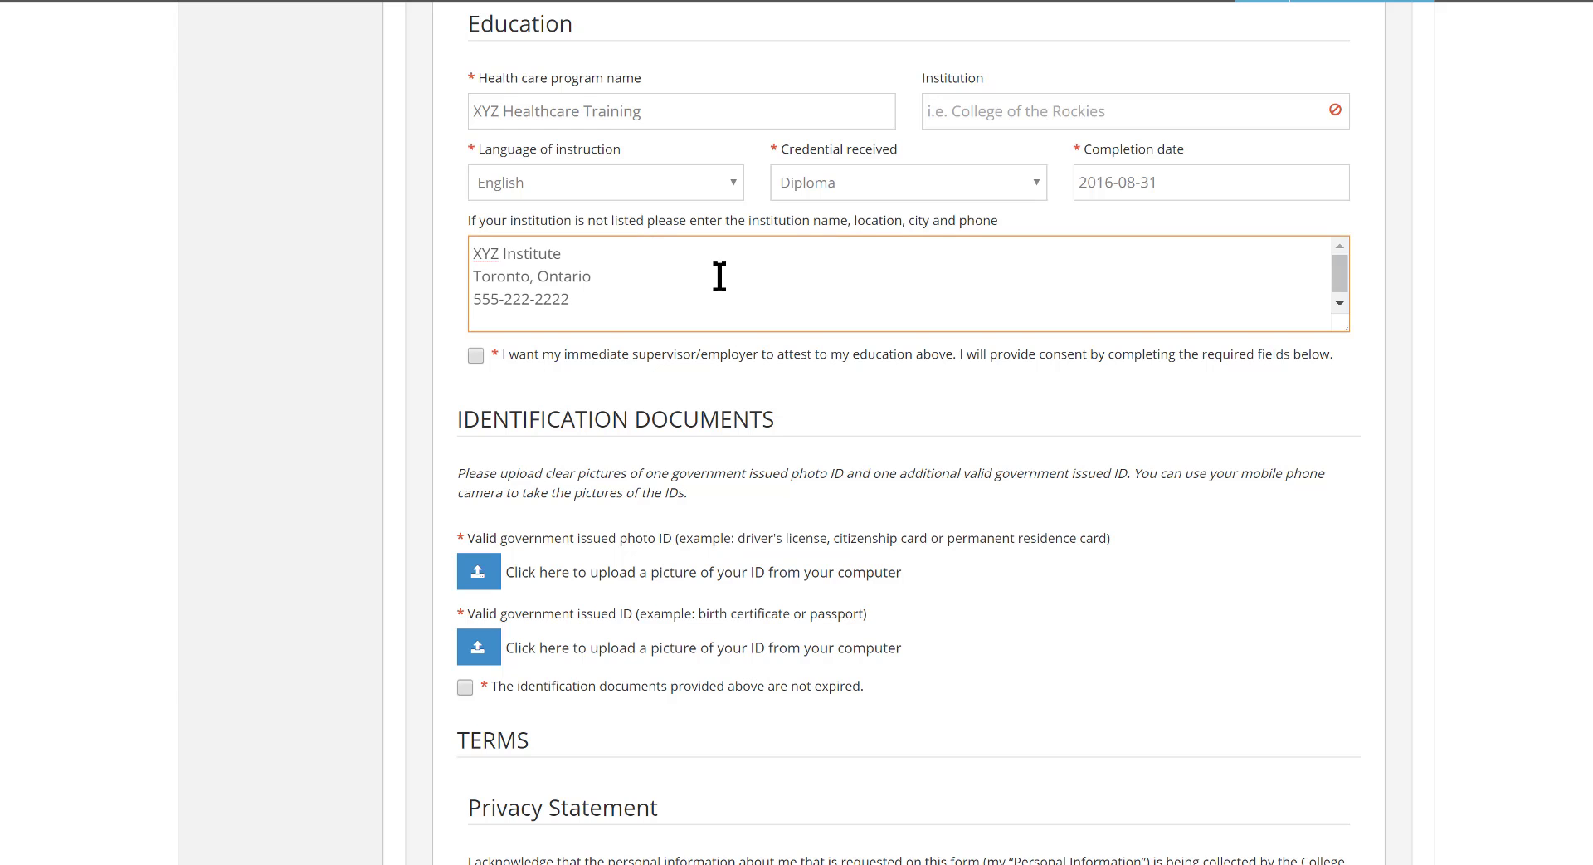
pyautogui.click(476, 355)
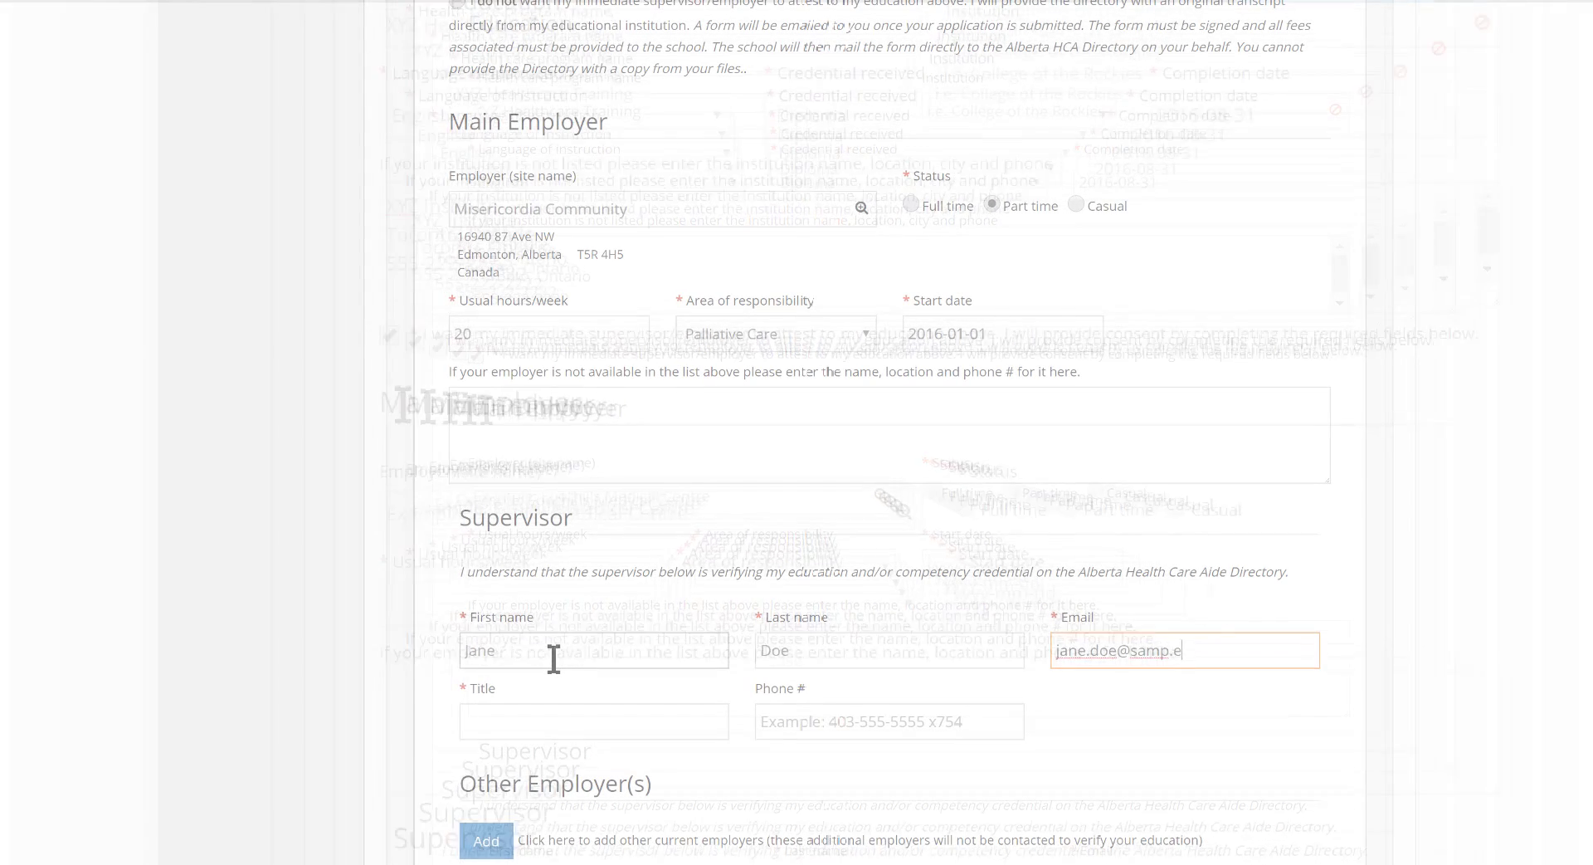
# Complete the supervisor's e-mail, set the title to Supervisor and enter the supervisor's phone number
pyautogui.write('.com')
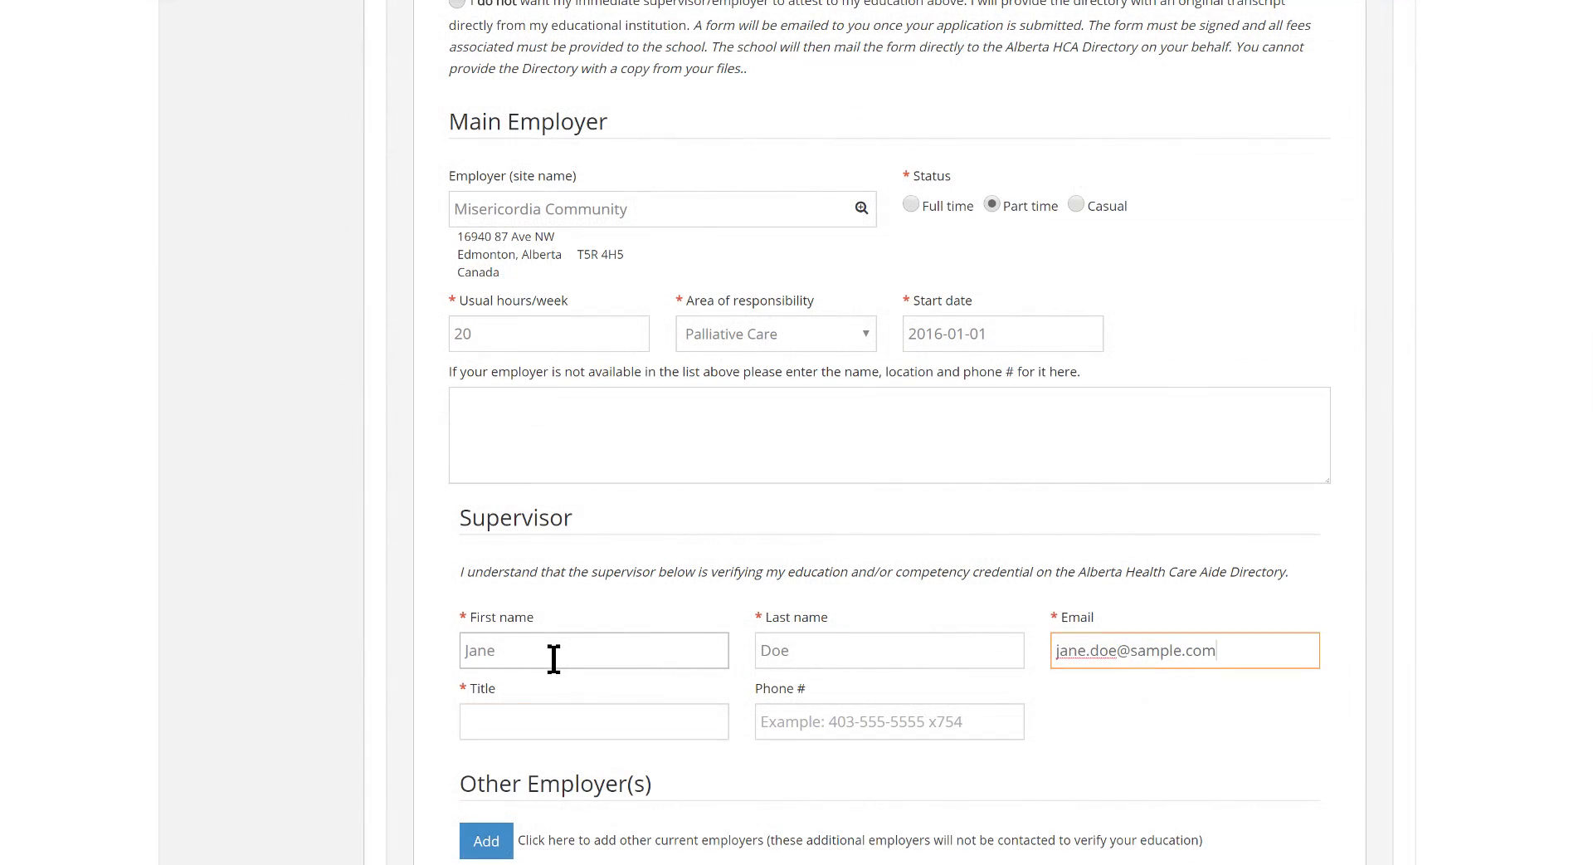
pyautogui.press('Tab')
pyautogui.write('Supervisor')
pyautogui.press('Tab')
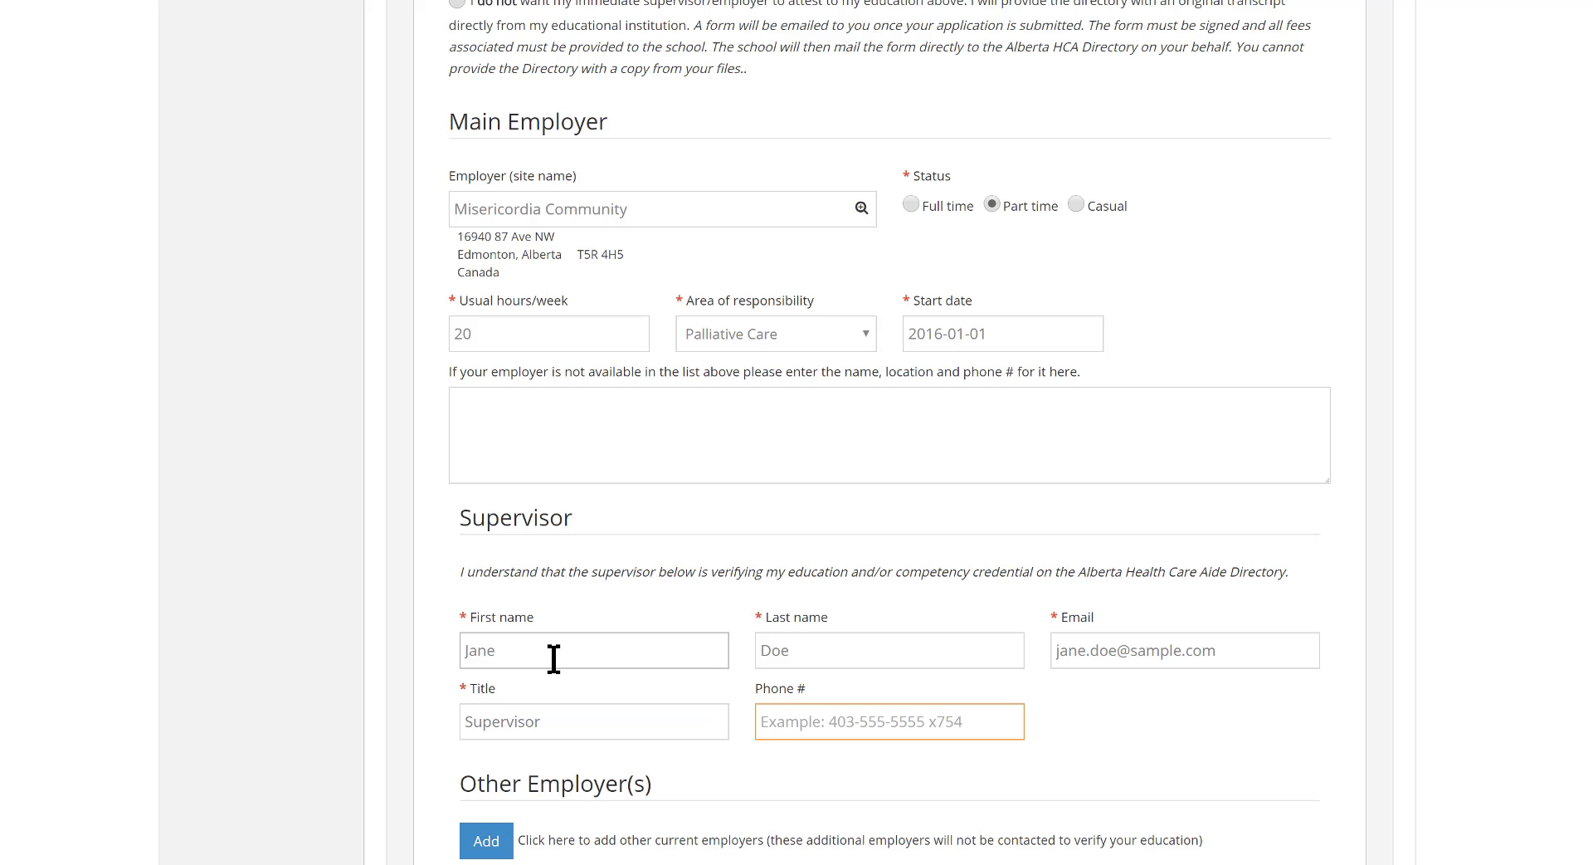
pyautogui.write('555-111-1234')
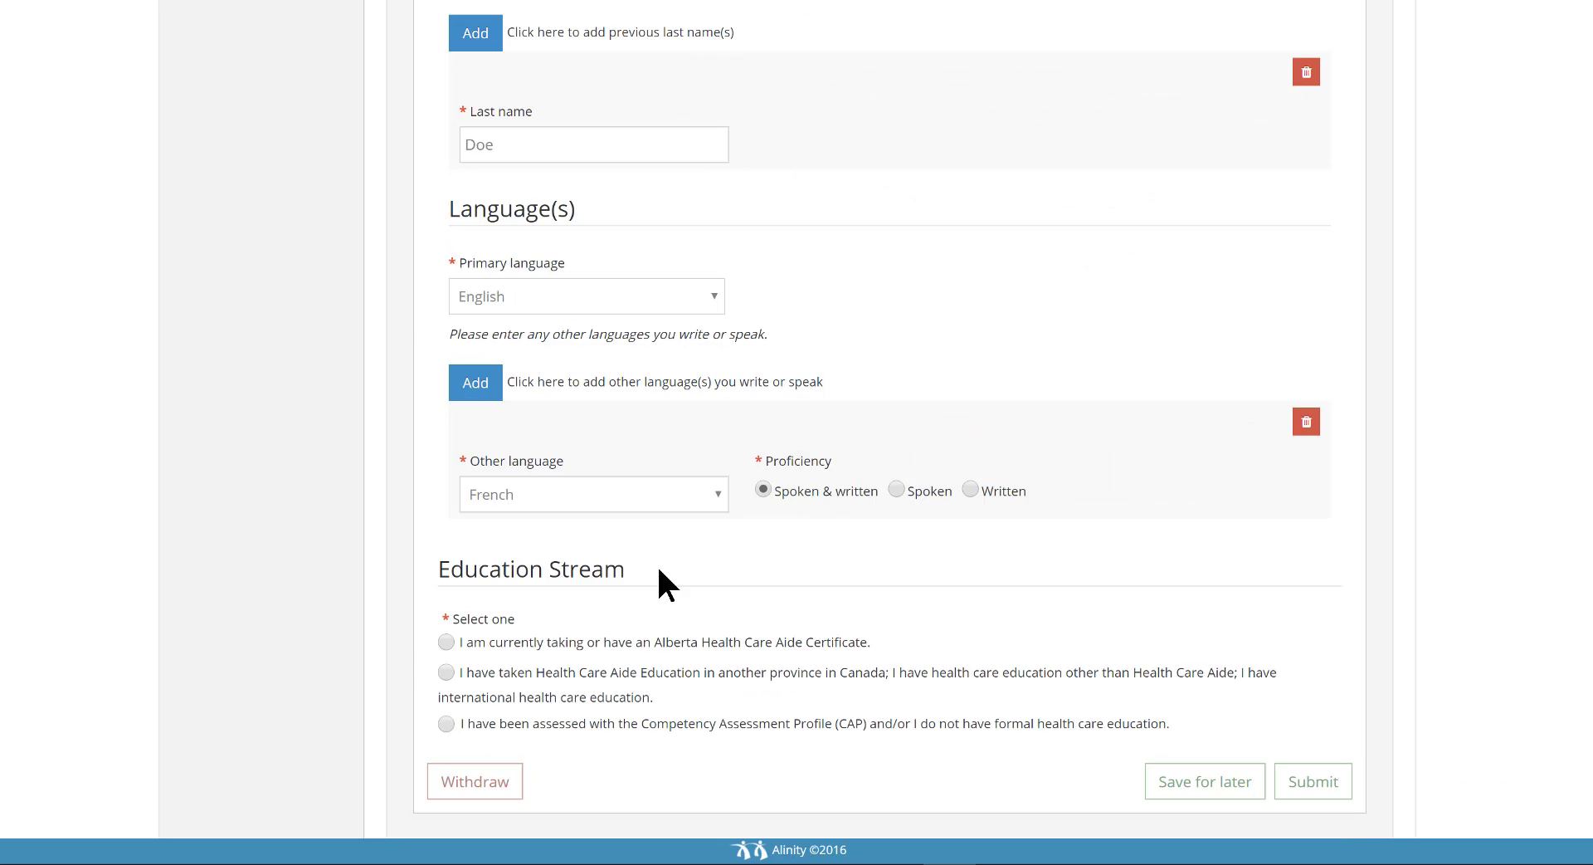
# Choose the education stream for CAP assessment or no formal health care education, and consent to the supervisor attesting to competency
pyautogui.click(446, 723)
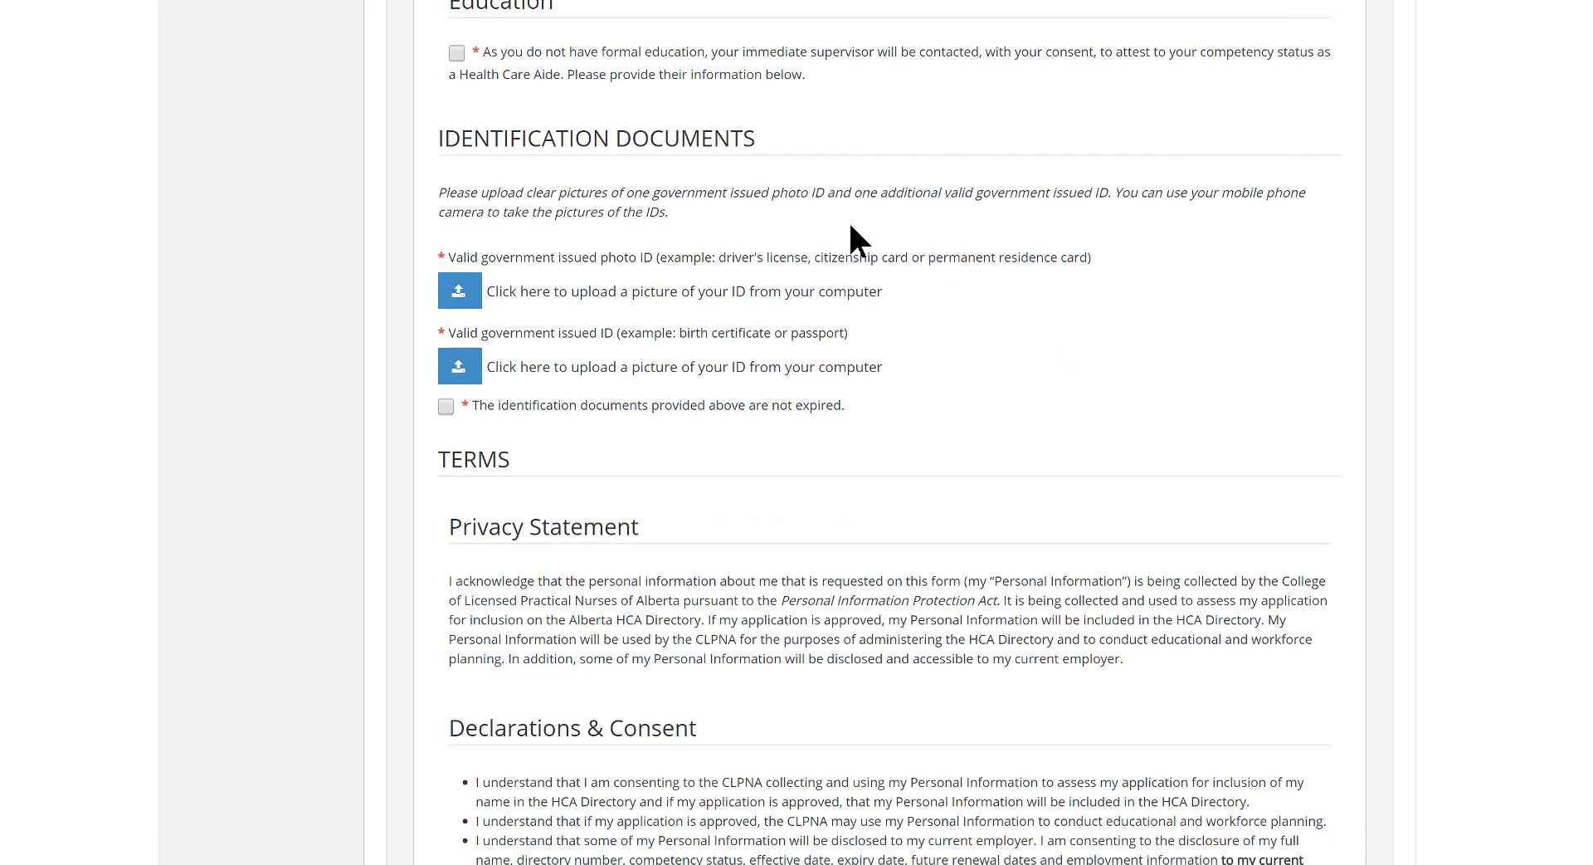
pyautogui.click(456, 53)
# Set the main employer's status to Part time, usual hours per week to 20 and area of responsibility to Palliative Care
pyautogui.click(996, 211)
pyautogui.click(591, 292)
pyautogui.write('20')
pyautogui.press('Tab')
pyautogui.press('p')
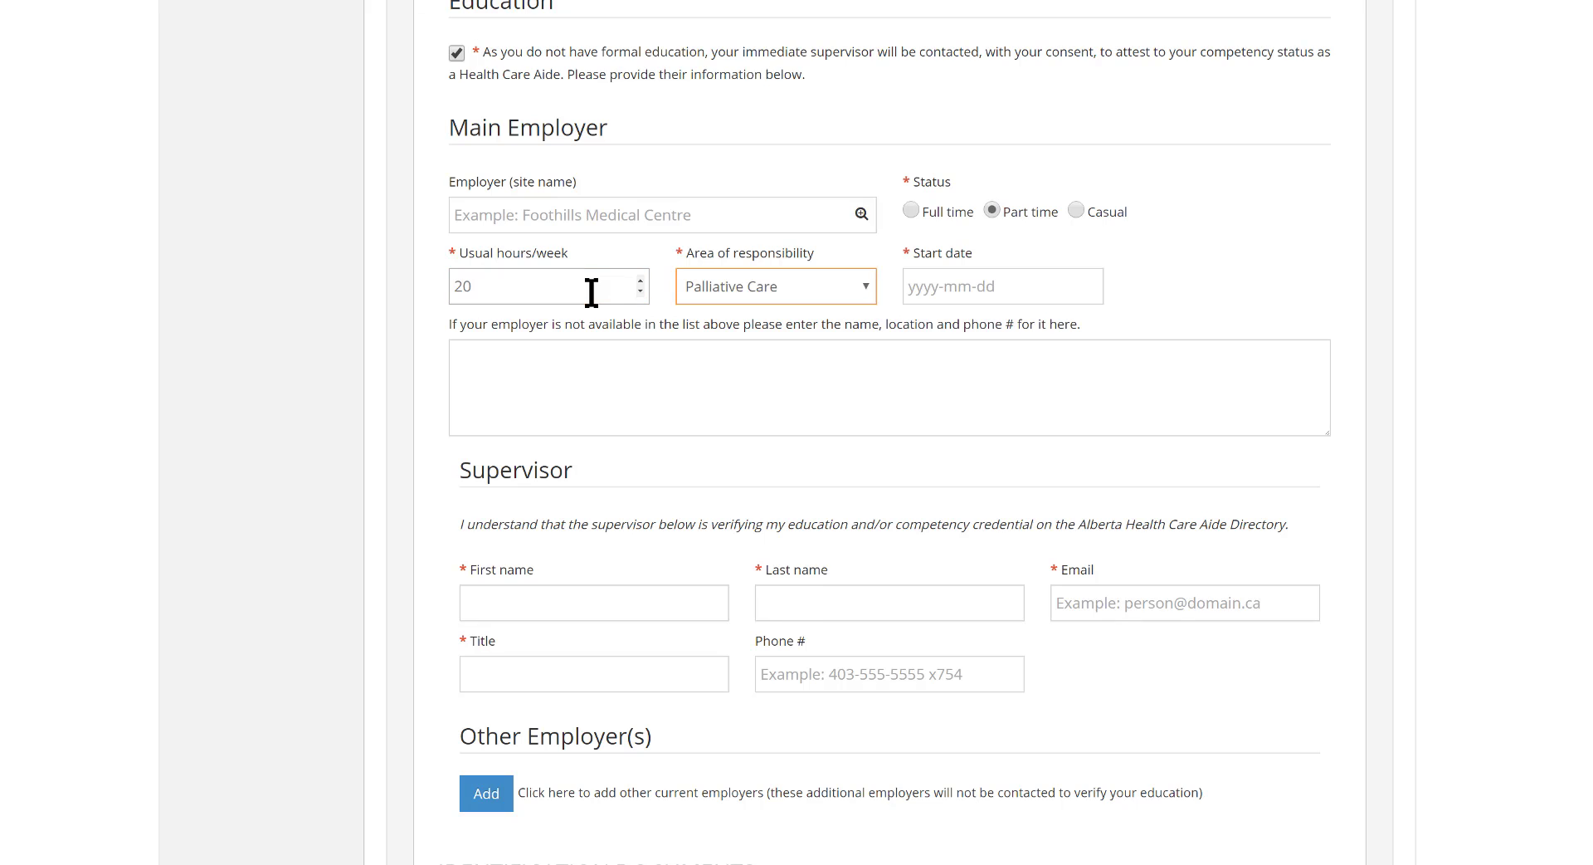
# Set the start date to 2016-10-01 and enter ABC Palliative Care Centre, Edmonton, Alberta with its phone number as the unlisted employer
pyautogui.press('Tab')
pyautogui.click(931, 326)
pyautogui.click(931, 326)
pyautogui.click(1127, 392)
pyautogui.click(741, 385)
pyautogui.write('ABC Palliative Care Centre Edmonton, Alberta 555-333-3333')
# Fill in the supervisor's first name, last name, e-mail and phone number, using Supervisor as the title
pyautogui.click(529, 601)
pyautogui.write('Jane')
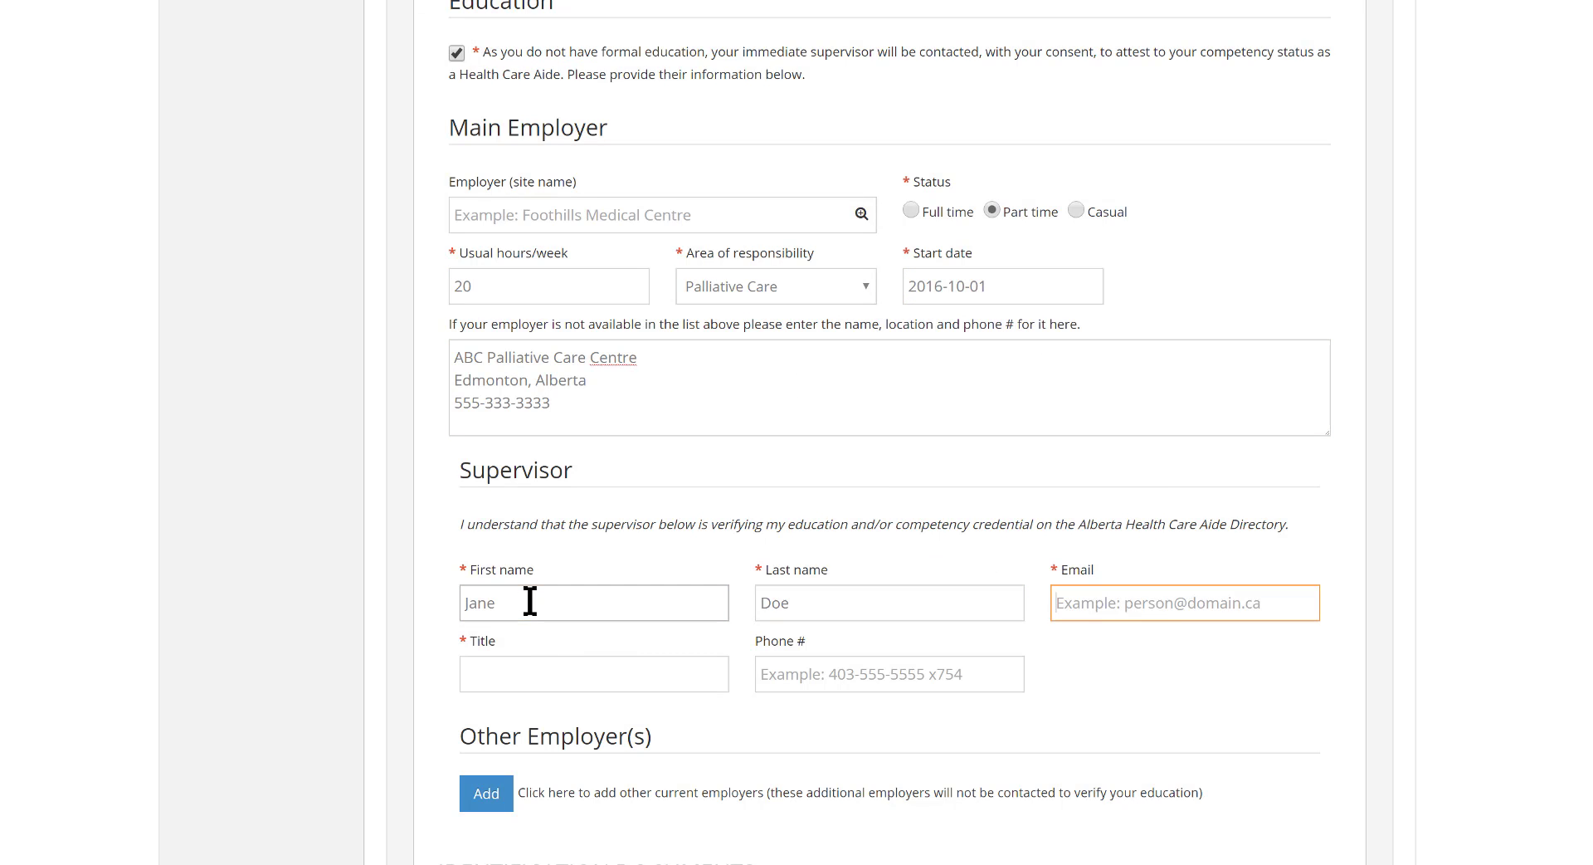
pyautogui.write('\tDoe\tjane.doe@sample.com')
pyautogui.press('Tab')
pyautogui.write('Supervisor')
pyautogui.press('Tab')
pyautogui.write('555-111-')
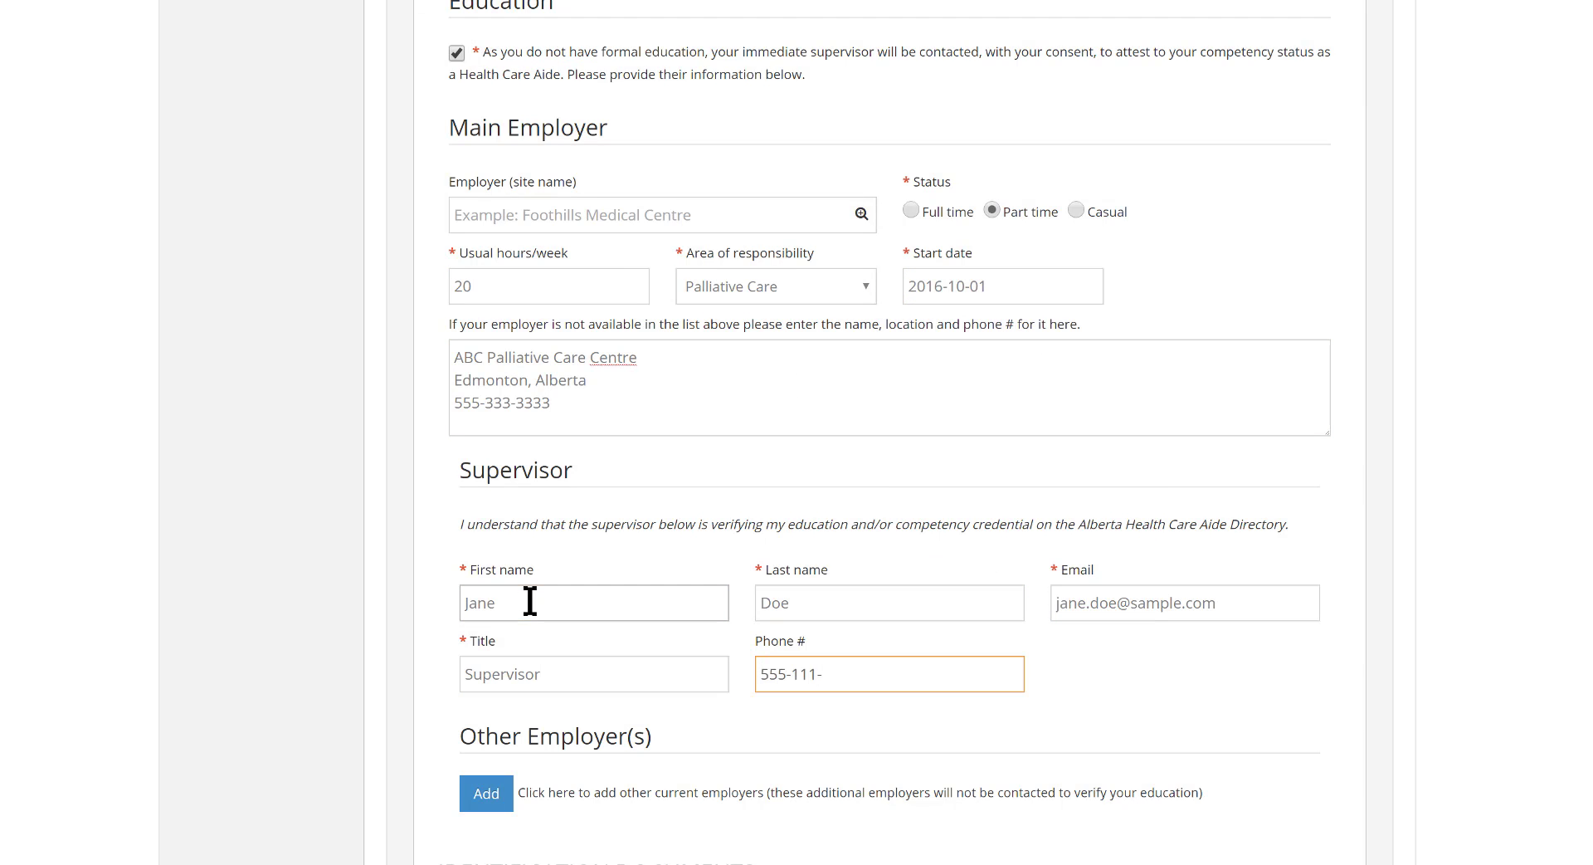
pyautogui.write('2222')
# Upload the Alberta Drivers License picture as the valid government issued photo ID
pyautogui.moveTo(1556, 614); pyautogui.dragTo(1560, 803)
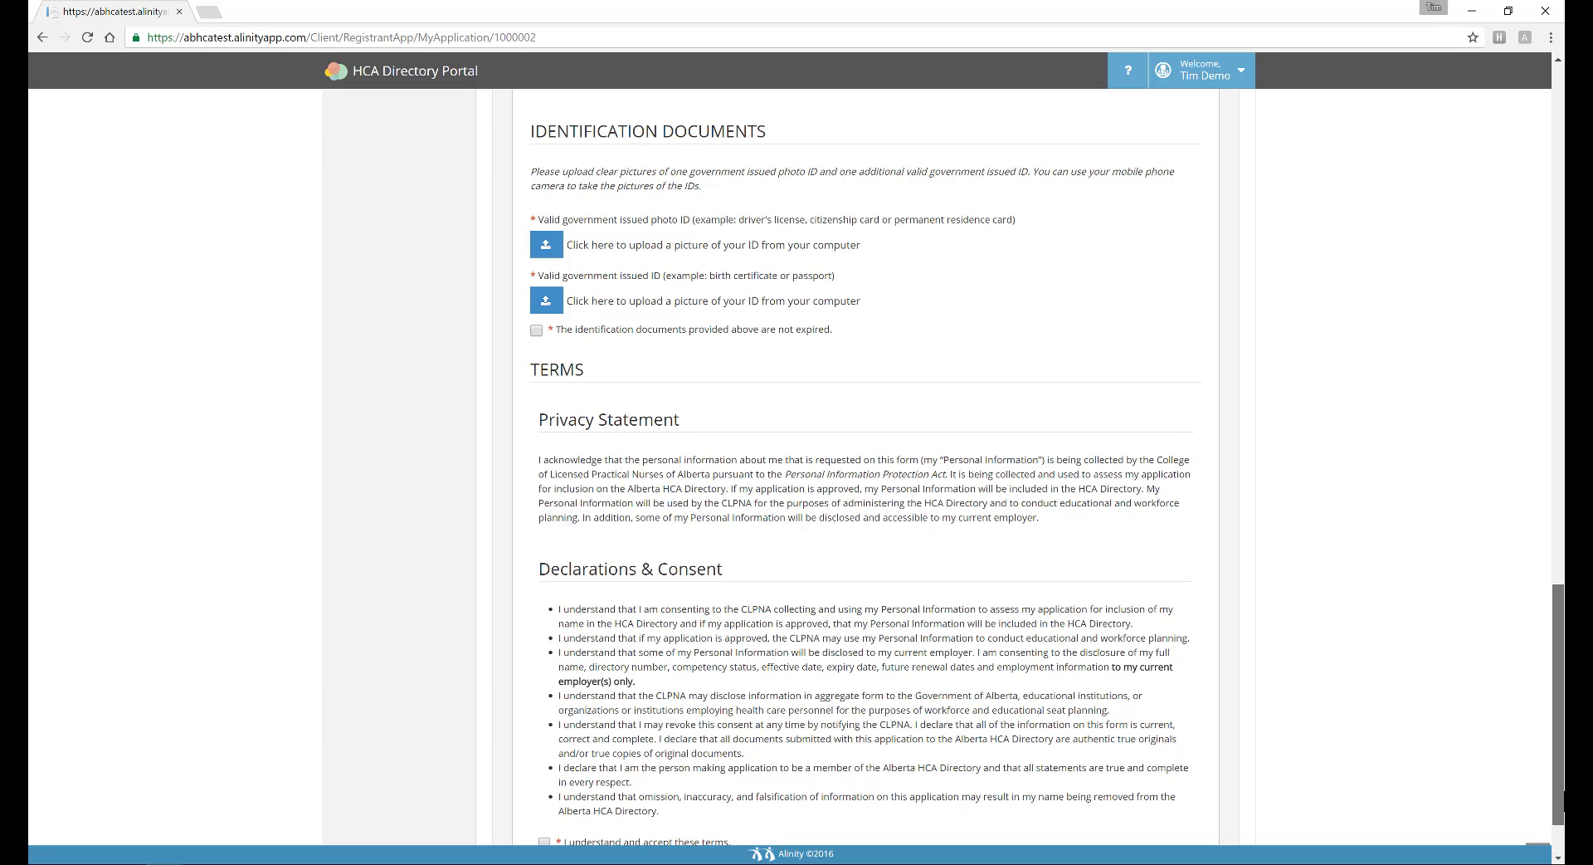
pyautogui.moveTo(1563, 789); pyautogui.dragTo(1563, 791)
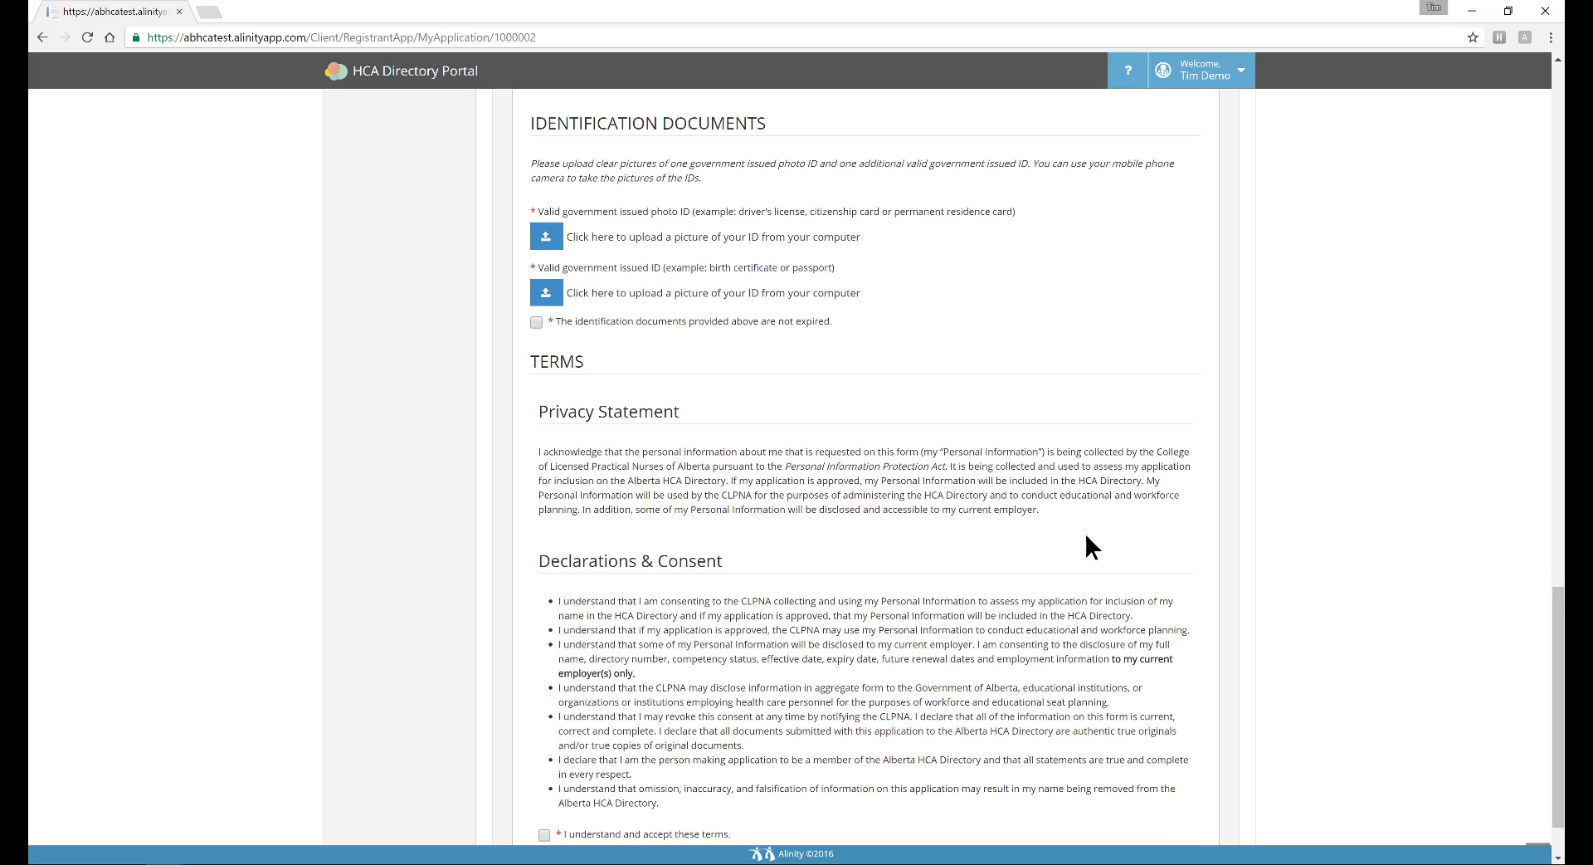
pyautogui.click(546, 241)
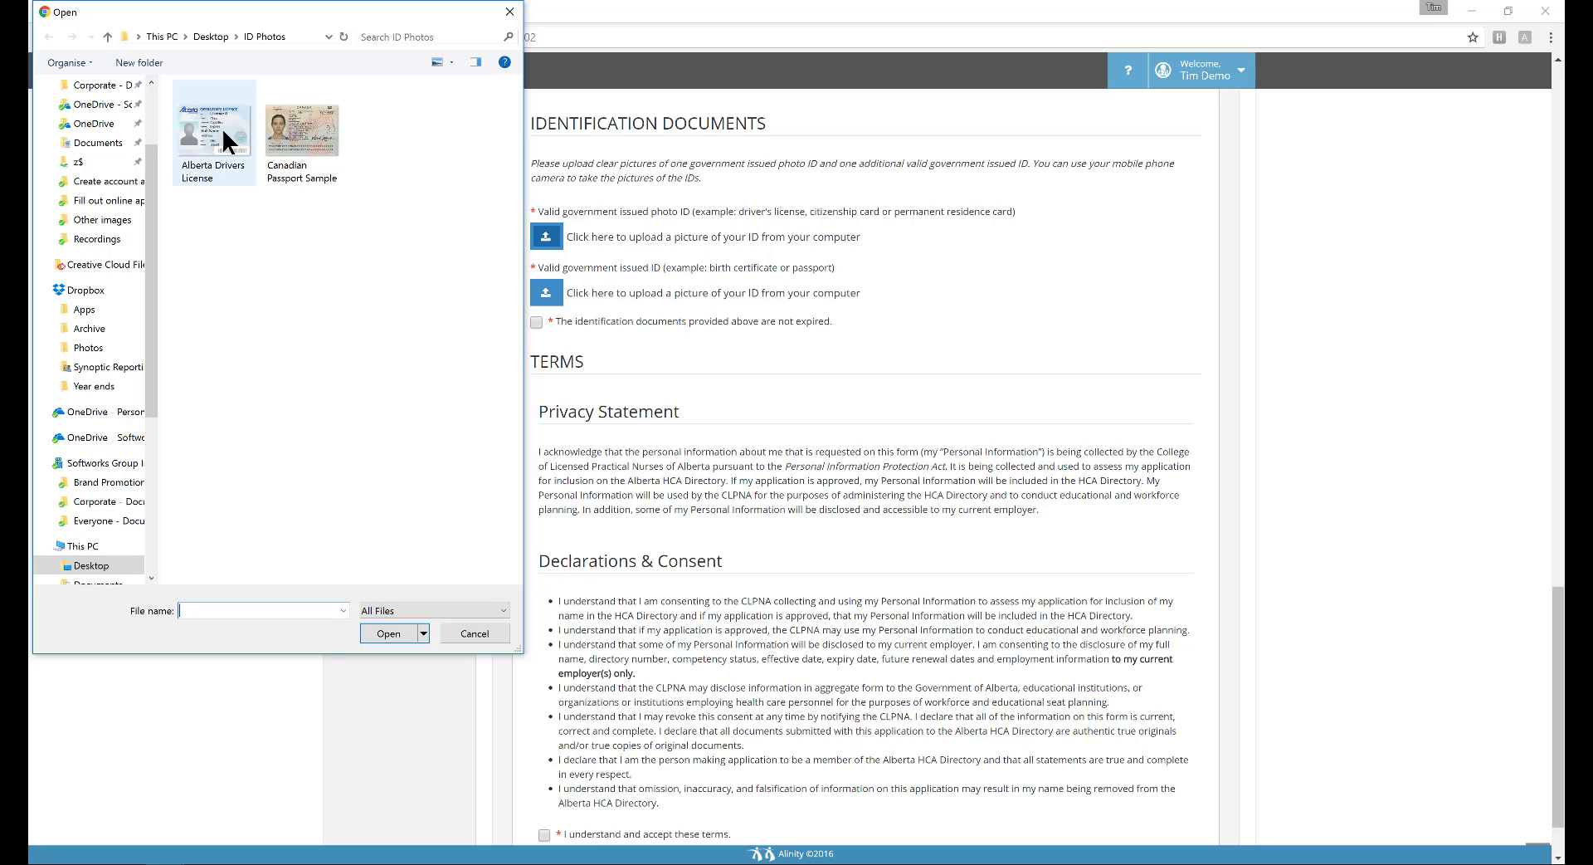
pyautogui.click(213, 127)
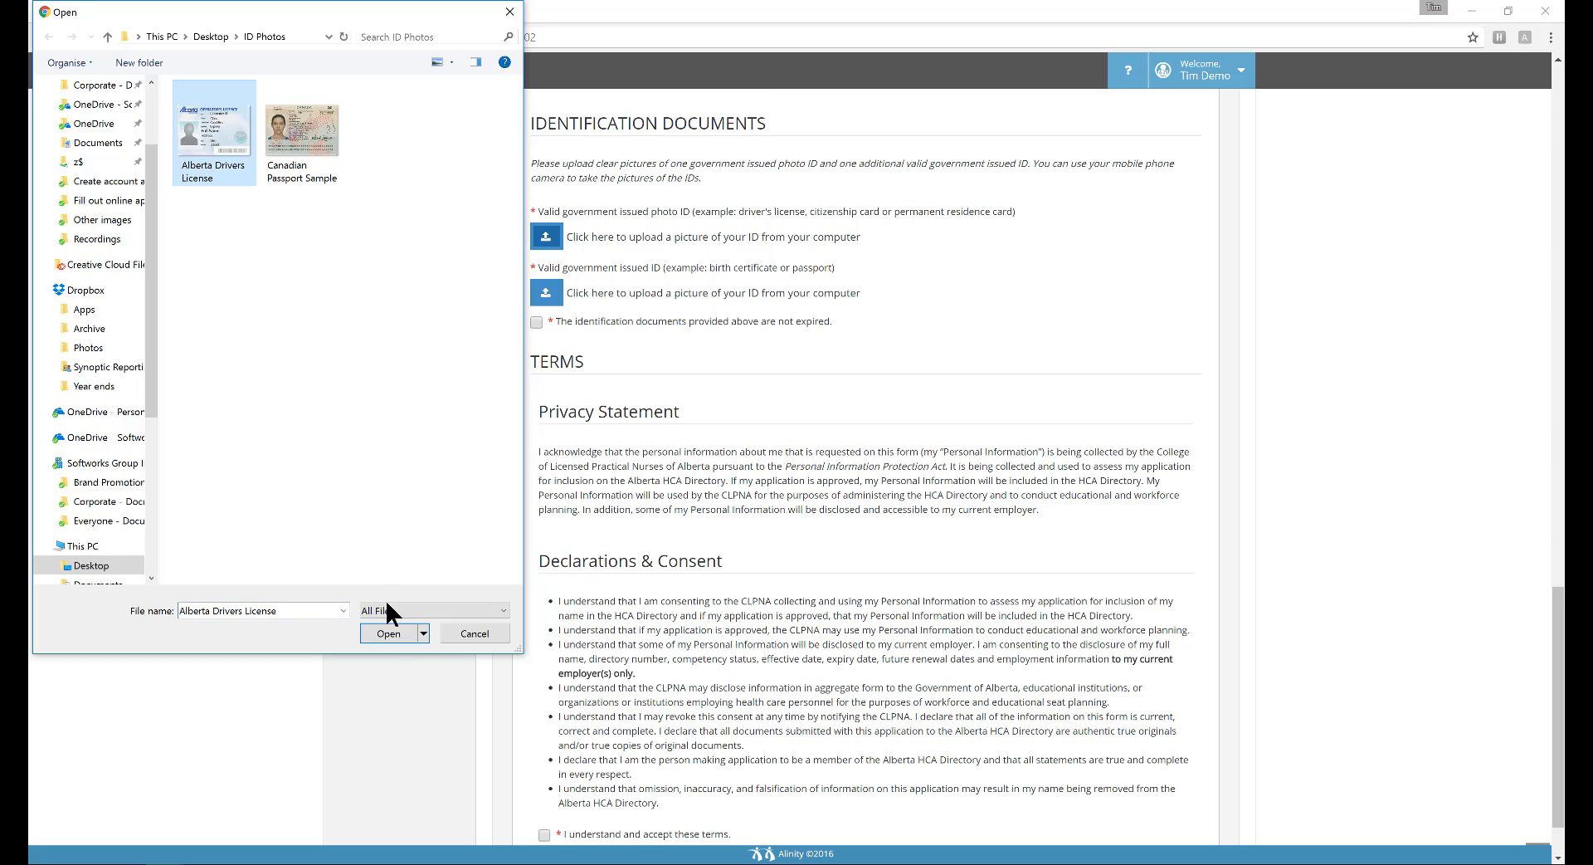
pyautogui.click(386, 633)
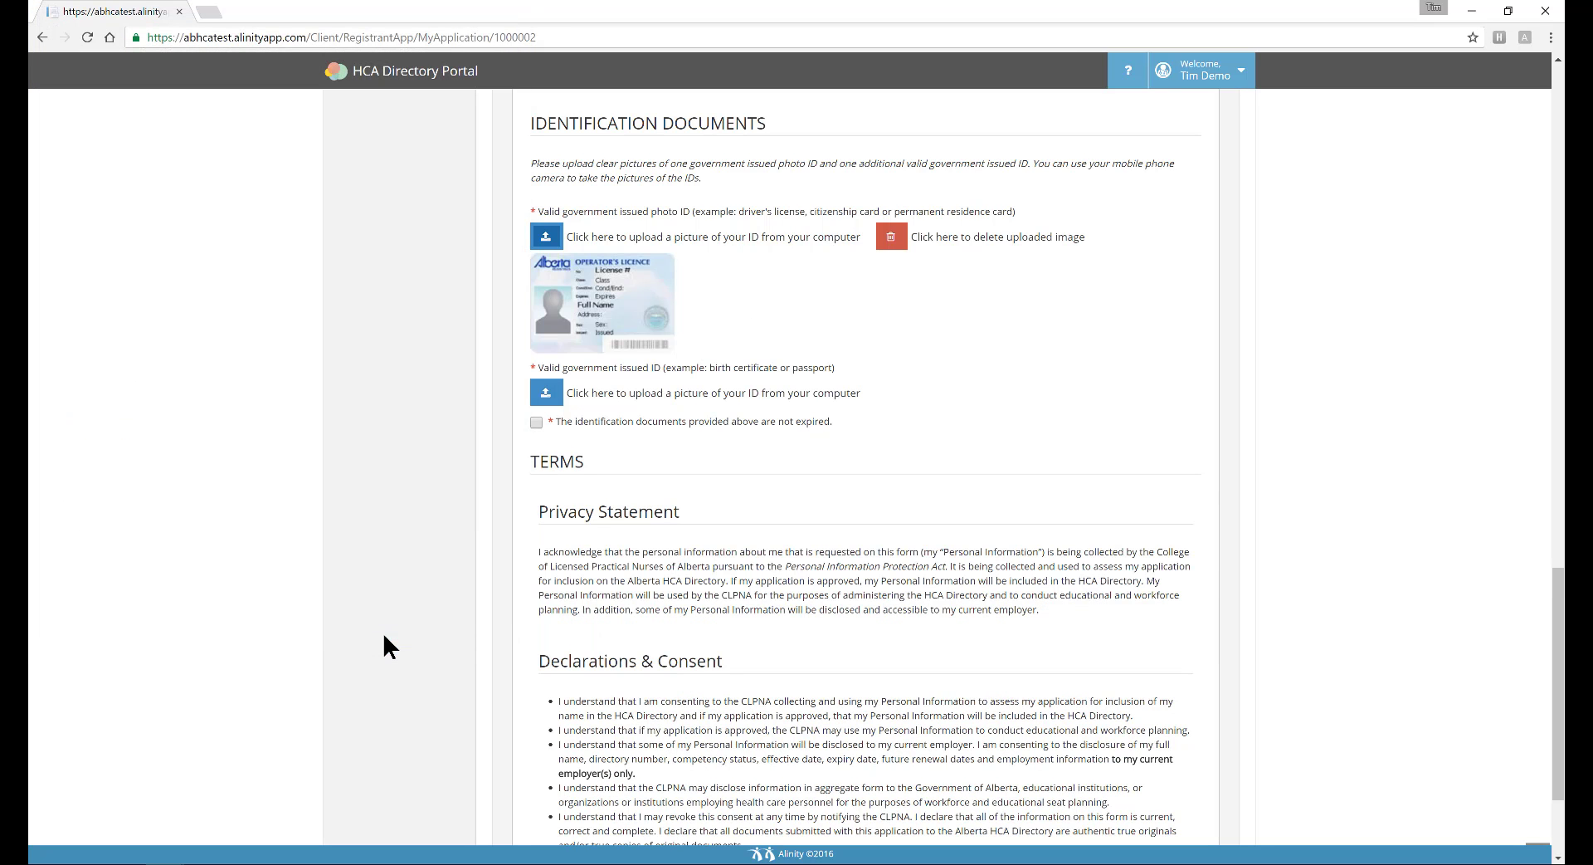
# Upload the Canadian Passport Sample picture as the additional valid government issued ID
pyautogui.click(546, 393)
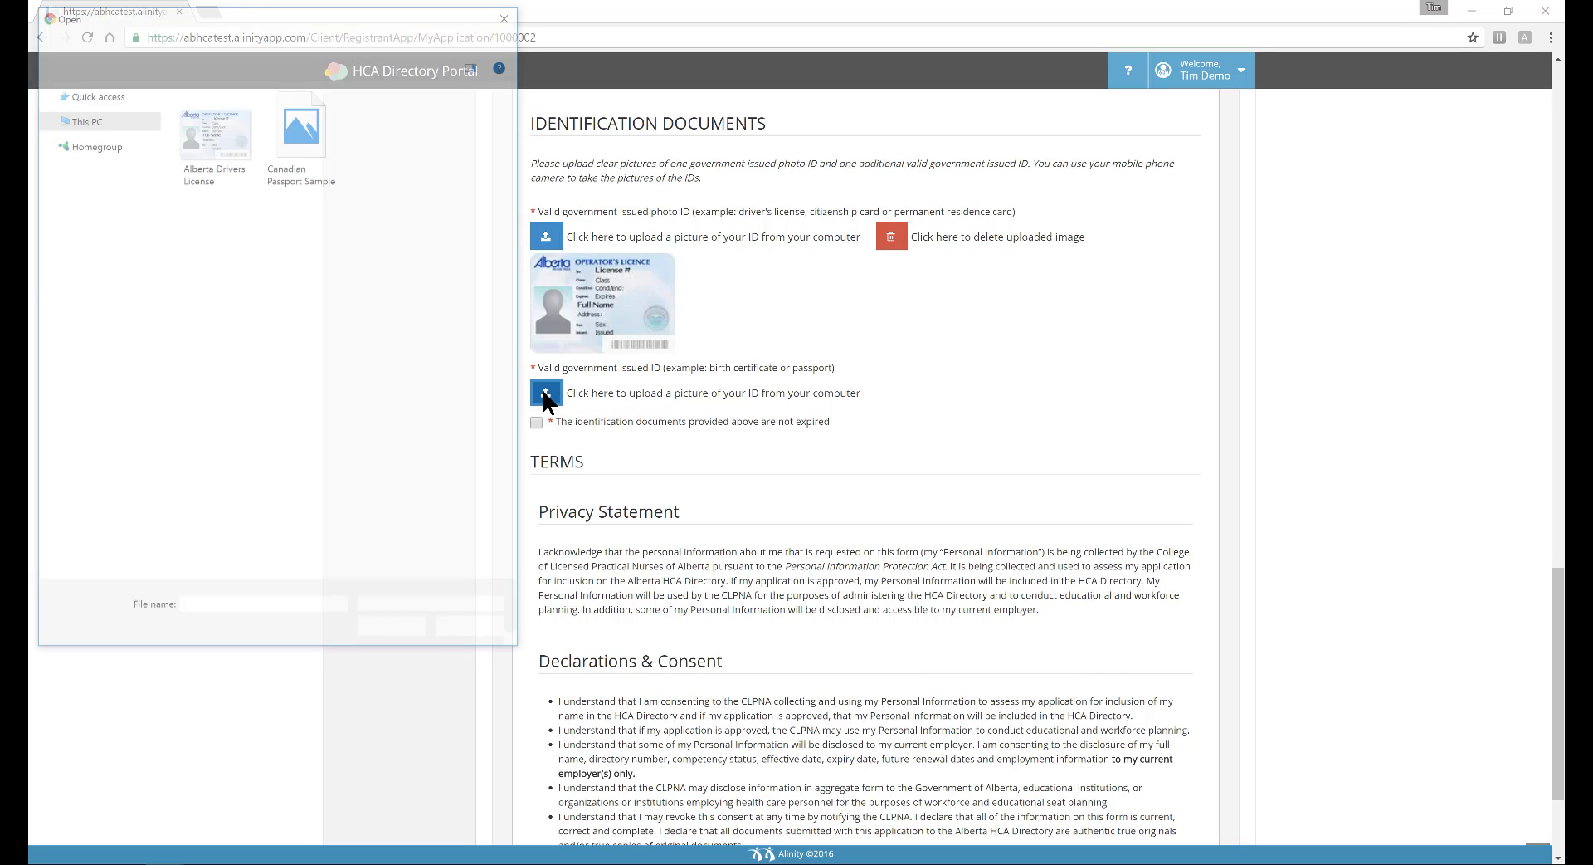
pyautogui.click(322, 146)
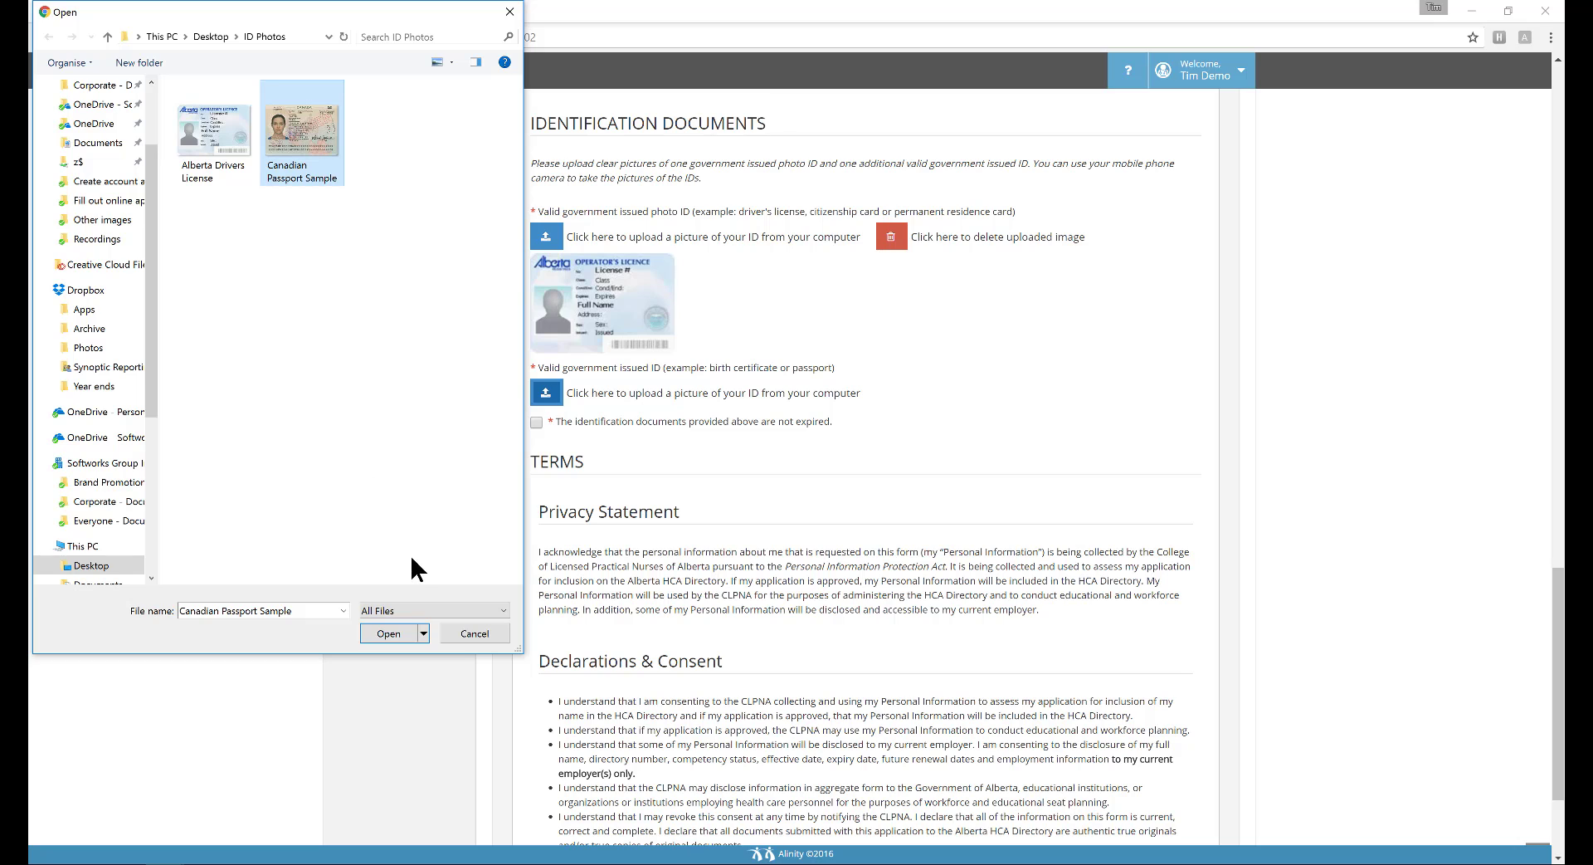
pyautogui.click(395, 634)
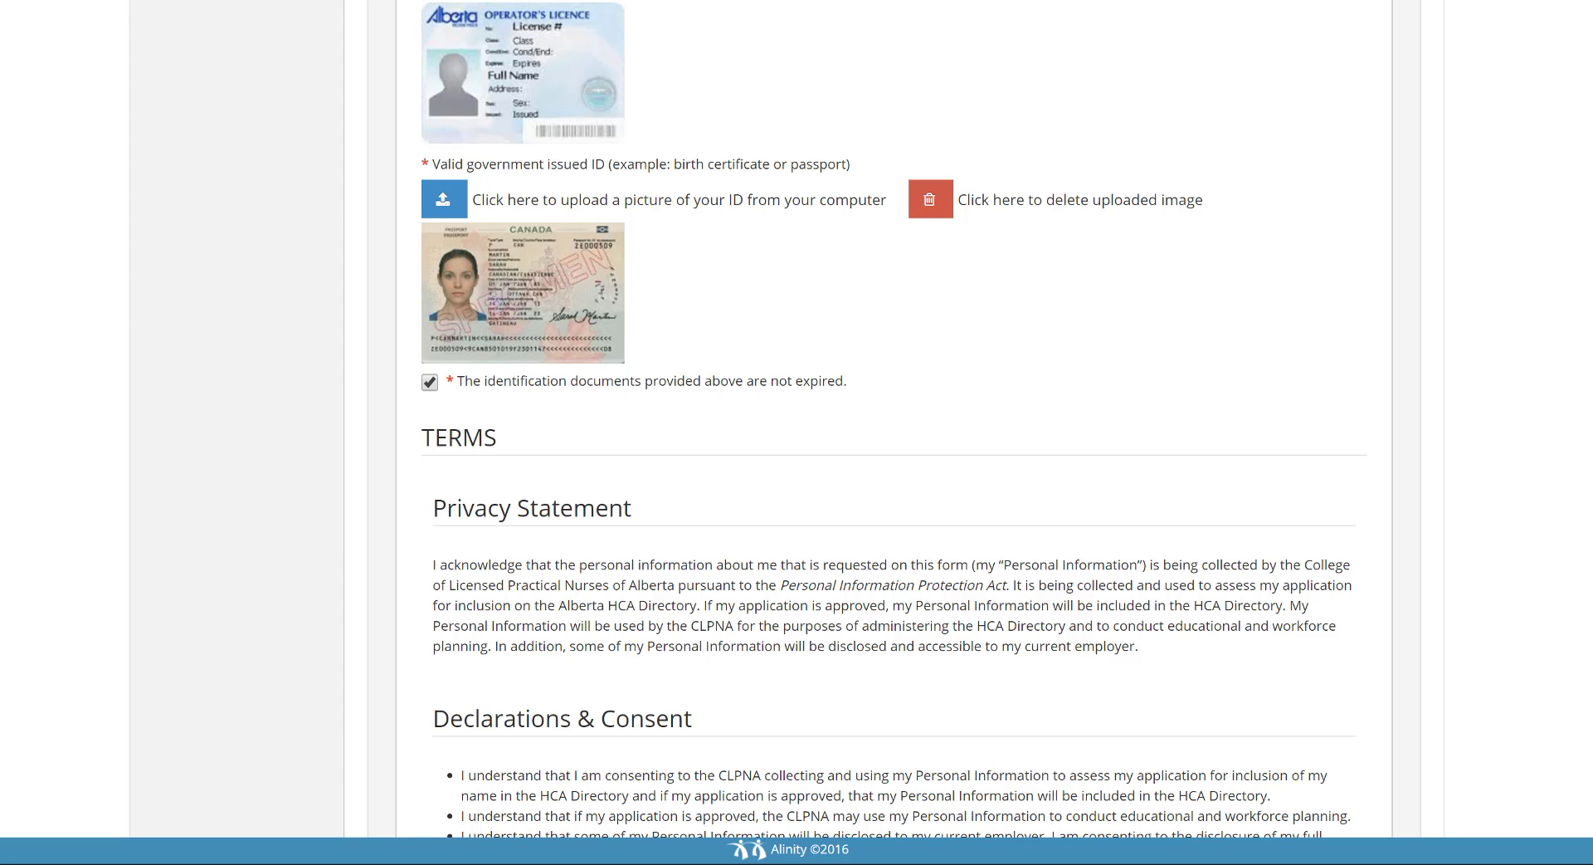
# Accept the privacy and declaration terms and submit the application
pyautogui.scroll(-5, 893, 418)
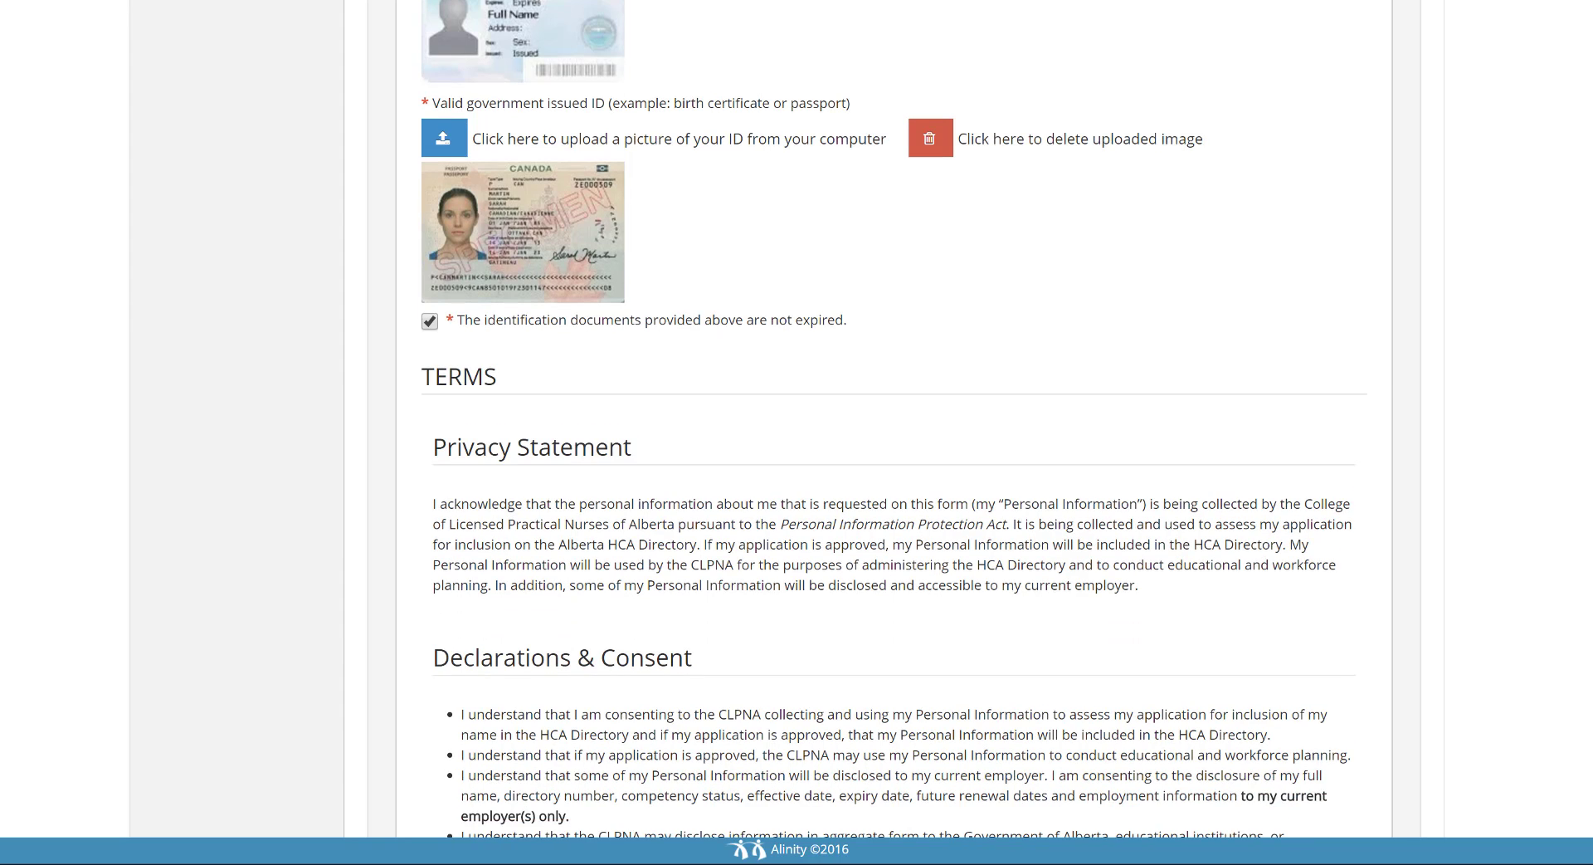
pyautogui.scroll(-1, 893, 419)
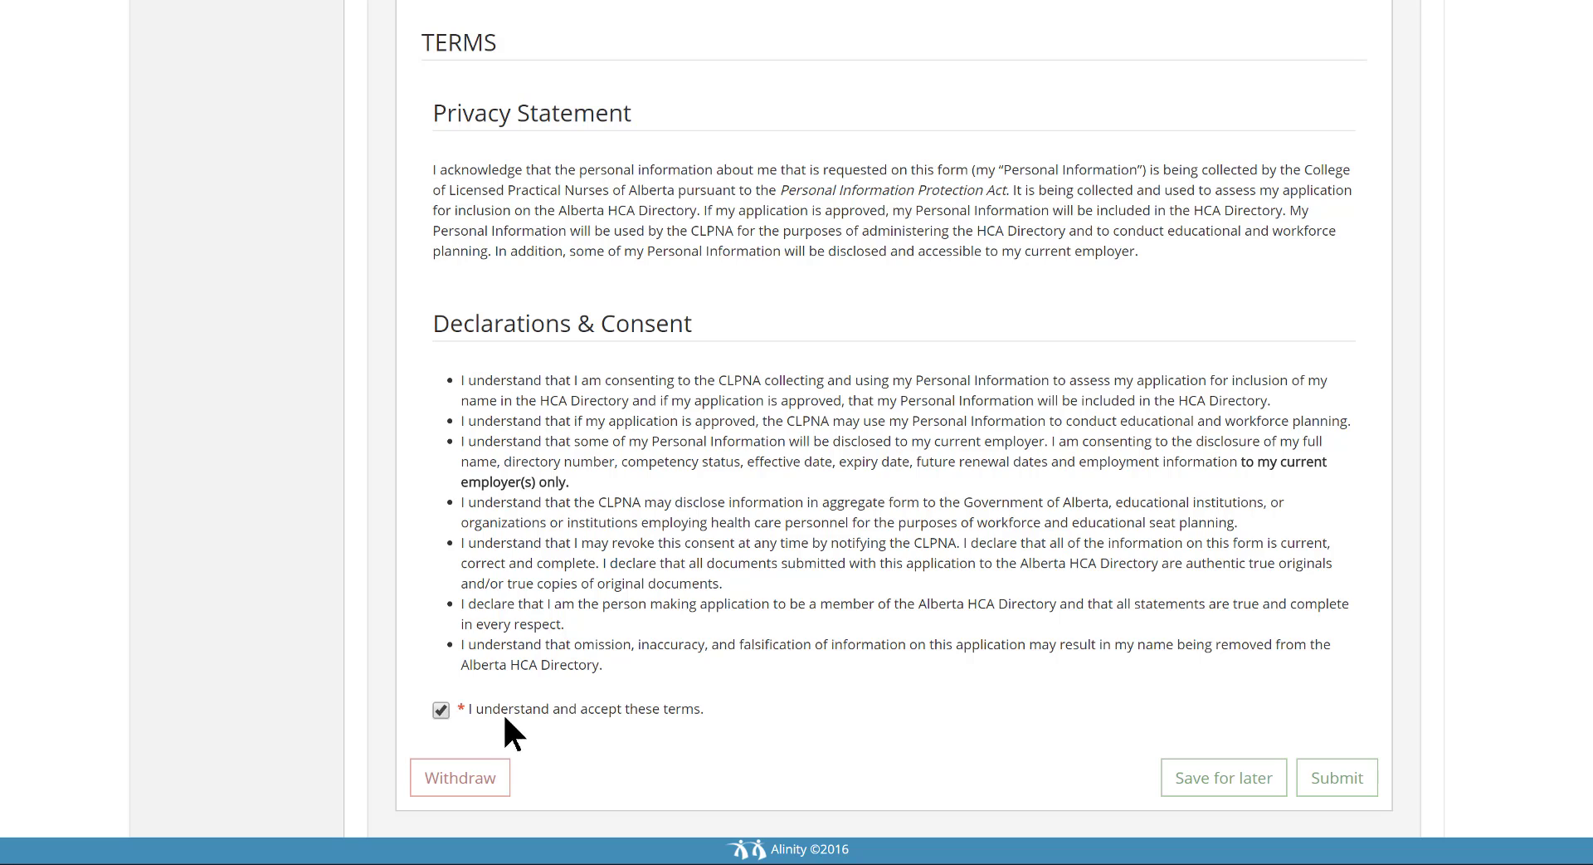
pyautogui.click(1338, 788)
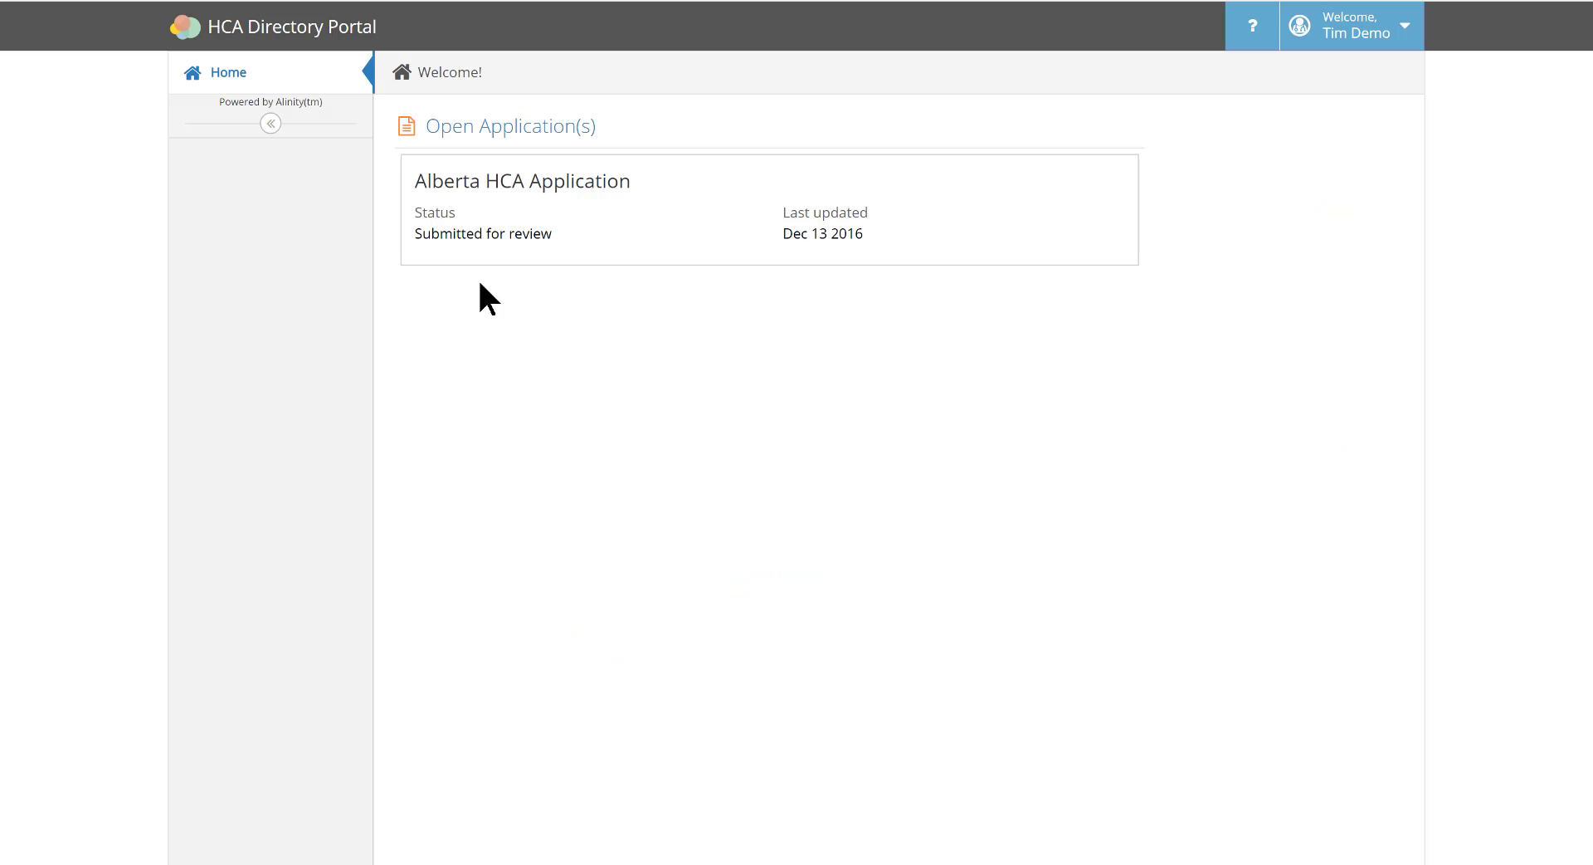